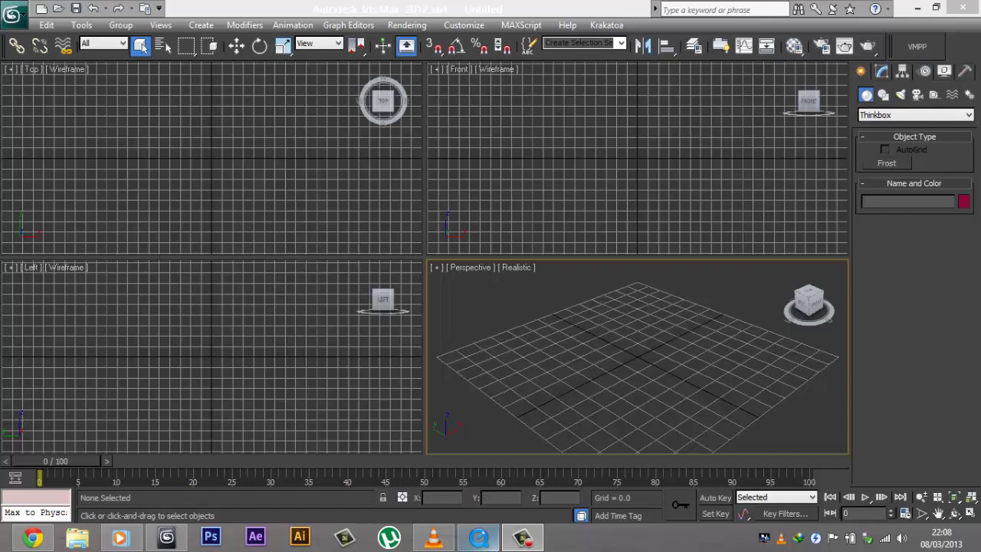
- Switch to the My First Particle Sims video, examine the rendered particle simulations during playback, and close the player
{"action": "left_click", "coordinate": [479, 536]}
{"action": "left_click_drag", "start_coordinate": [342, 57], "coordinate": [296, 88]}
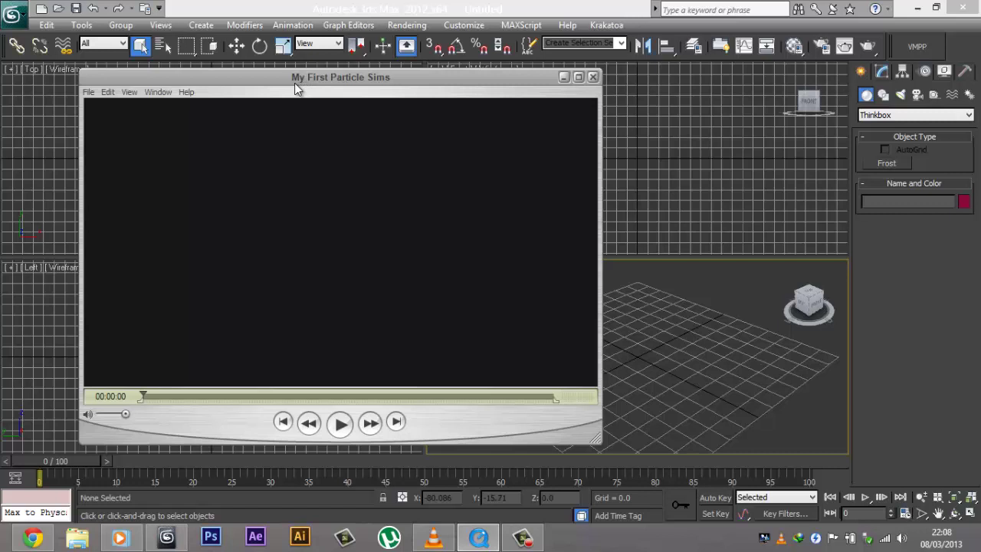
{"action": "left_click", "coordinate": [341, 424]}
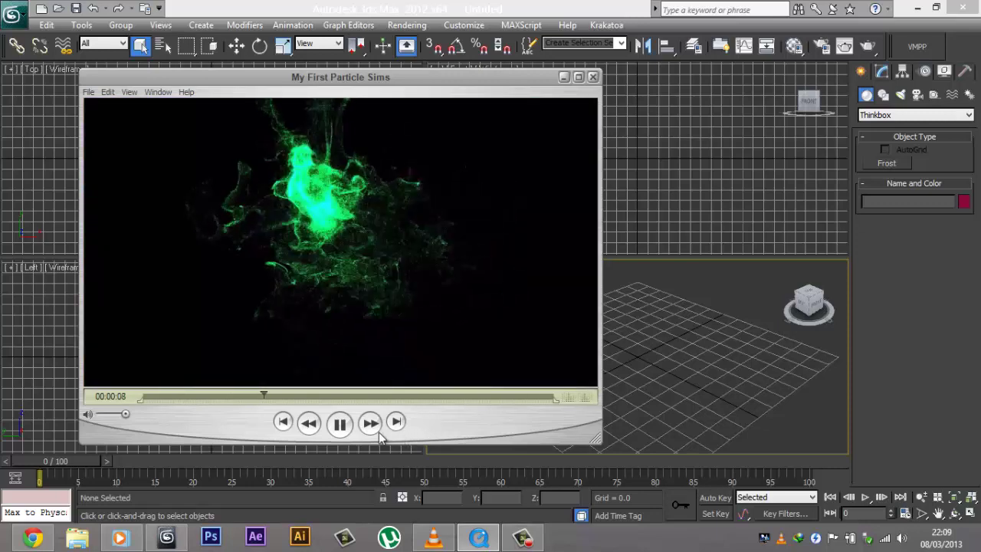
{"action": "left_click", "coordinate": [340, 424]}
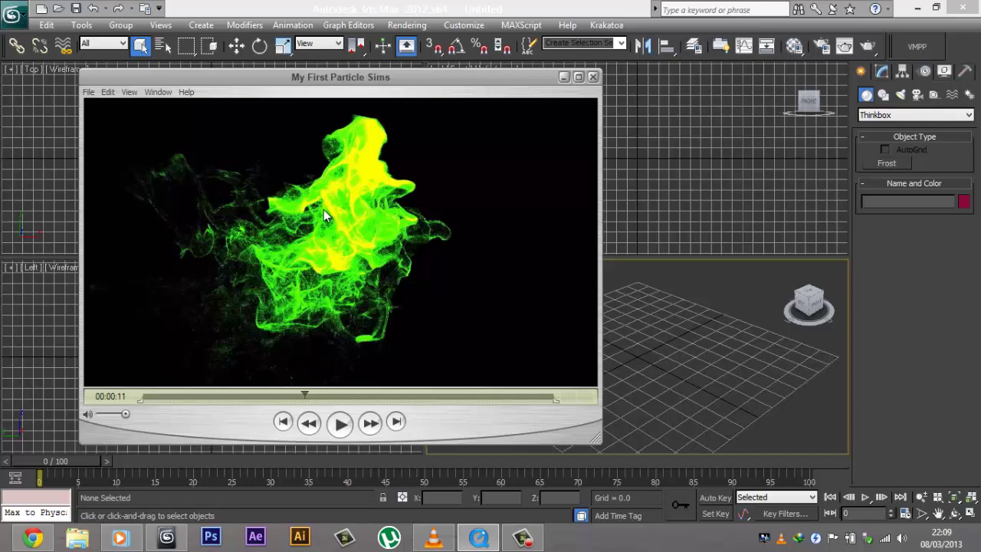
{"action": "left_click", "coordinate": [341, 424]}
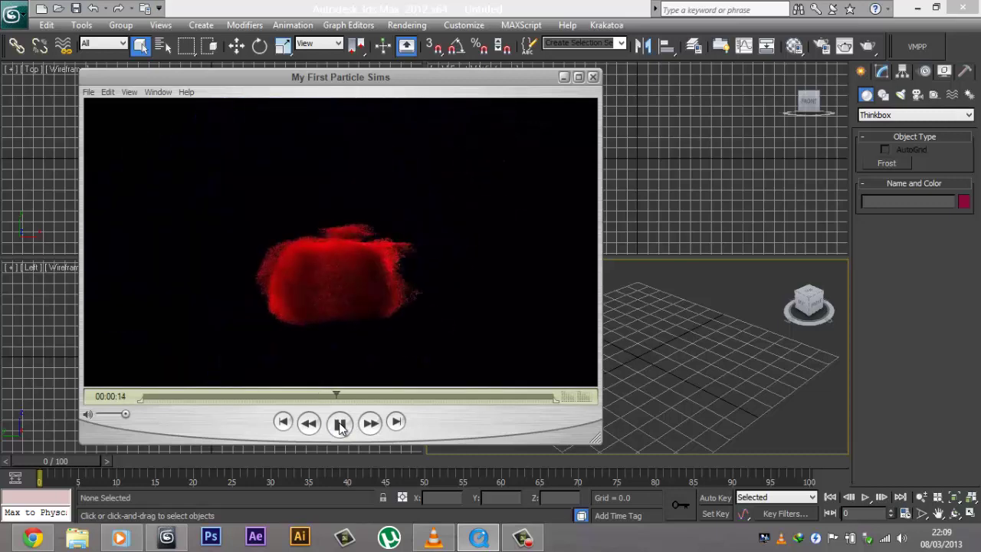
{"action": "left_click", "coordinate": [346, 418]}
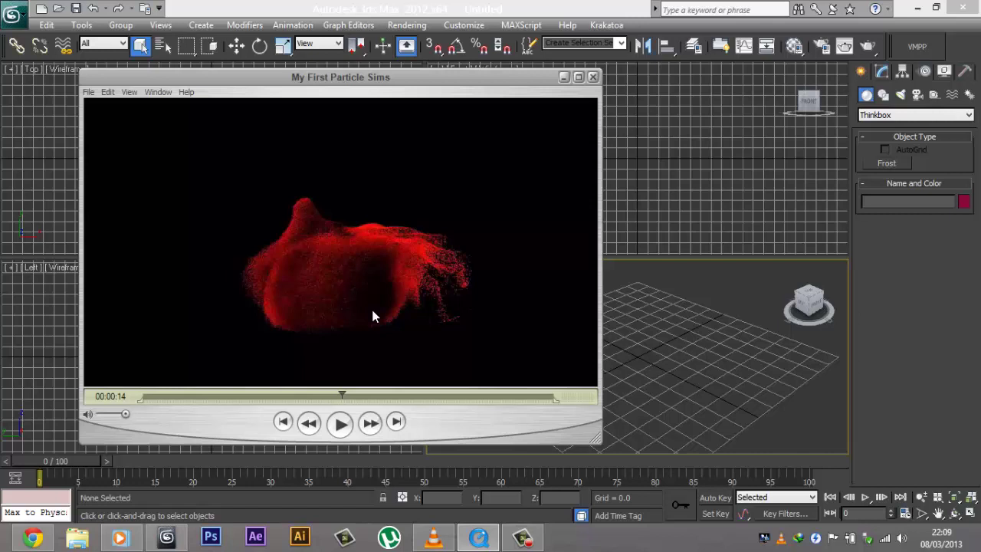
{"action": "left_click", "coordinate": [342, 426]}
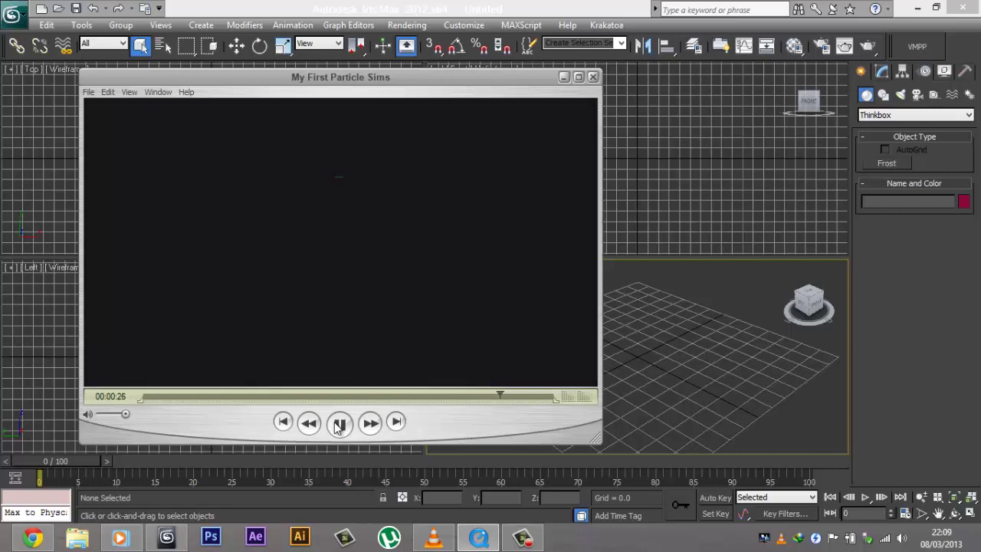
{"action": "left_click", "coordinate": [340, 423]}
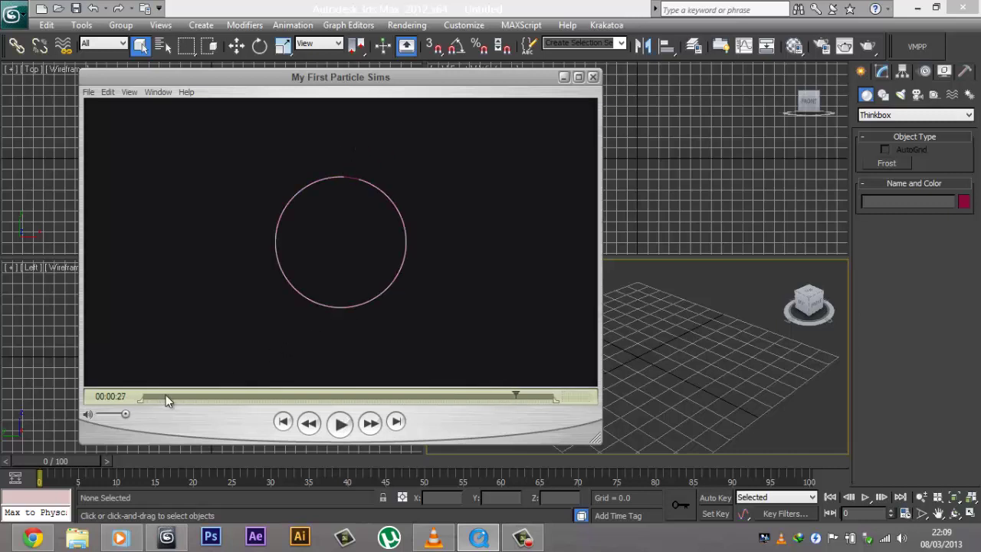
{"action": "left_click_drag", "start_coordinate": [164, 394], "coordinate": [266, 395]}
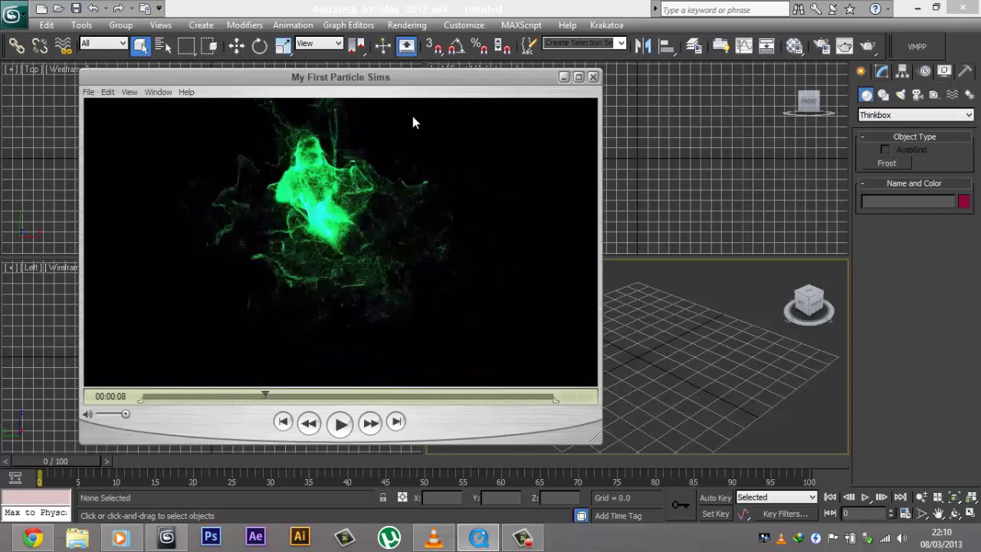
{"action": "key", "text": "ctrl+w"}
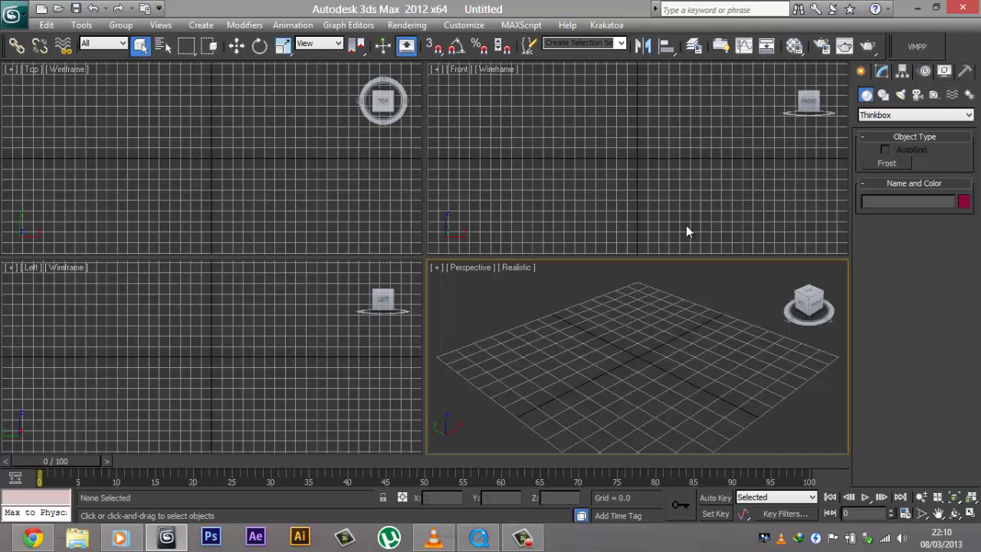
- Show the Standard Primitives category for object creation
{"action": "left_click", "coordinate": [870, 116]}
{"action": "left_click", "coordinate": [881, 133]}
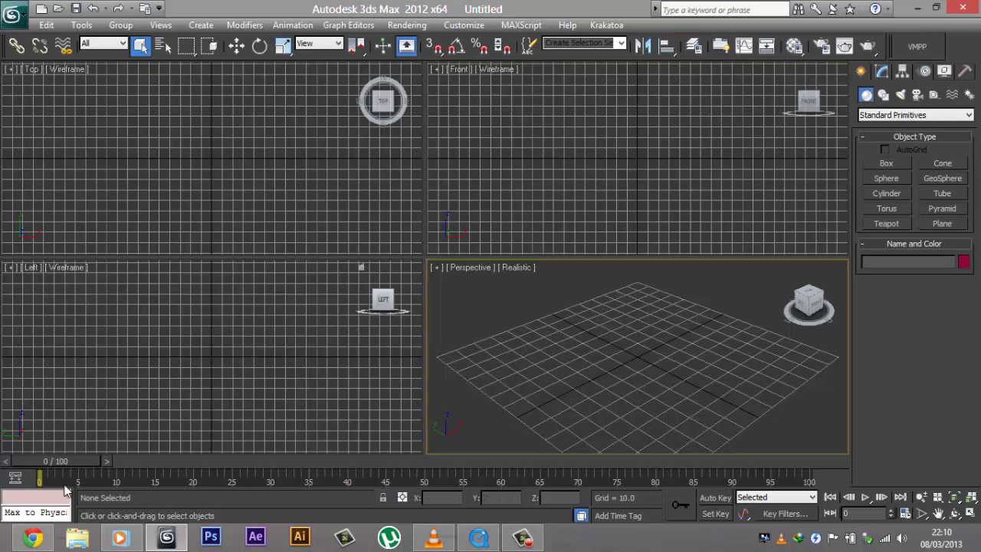
- Switch to Chrome, view the FumeFX overview and Thinkbox Software downloads pages, and return to 3ds Max
{"action": "left_click", "coordinate": [33, 537]}
{"action": "left_click", "coordinate": [191, 10]}
{"action": "left_click", "coordinate": [102, 12]}
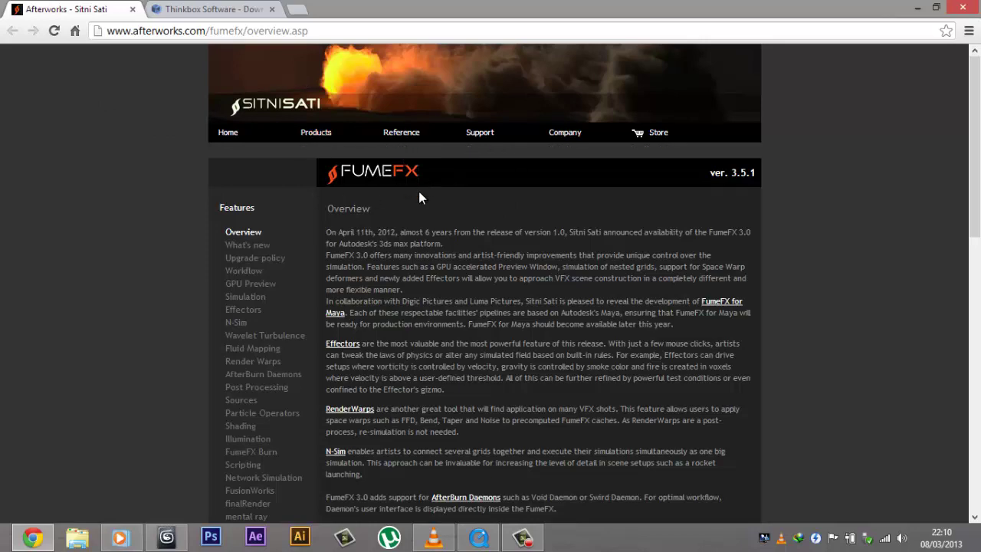
{"action": "left_click", "coordinate": [177, 11]}
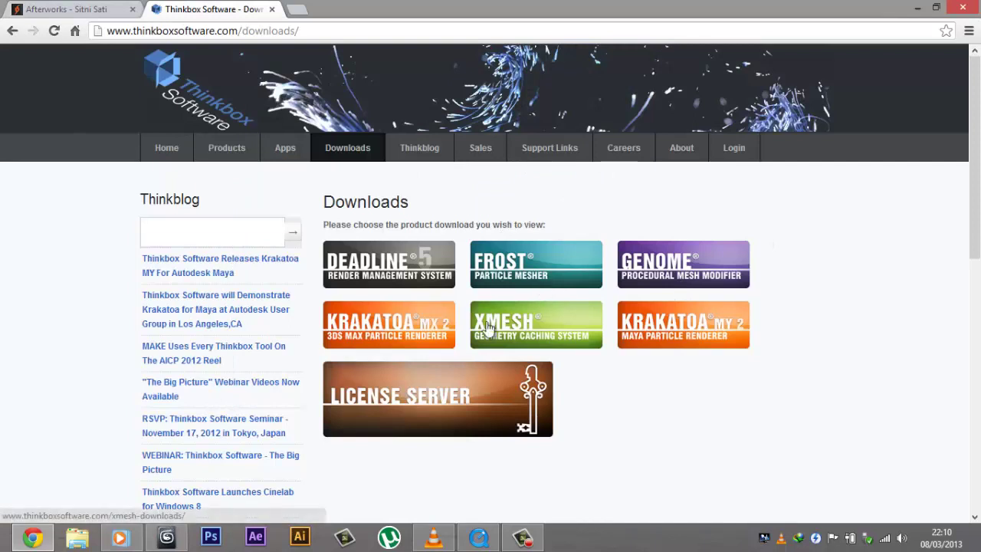
{"action": "mouse_move", "coordinate": [226, 147]}
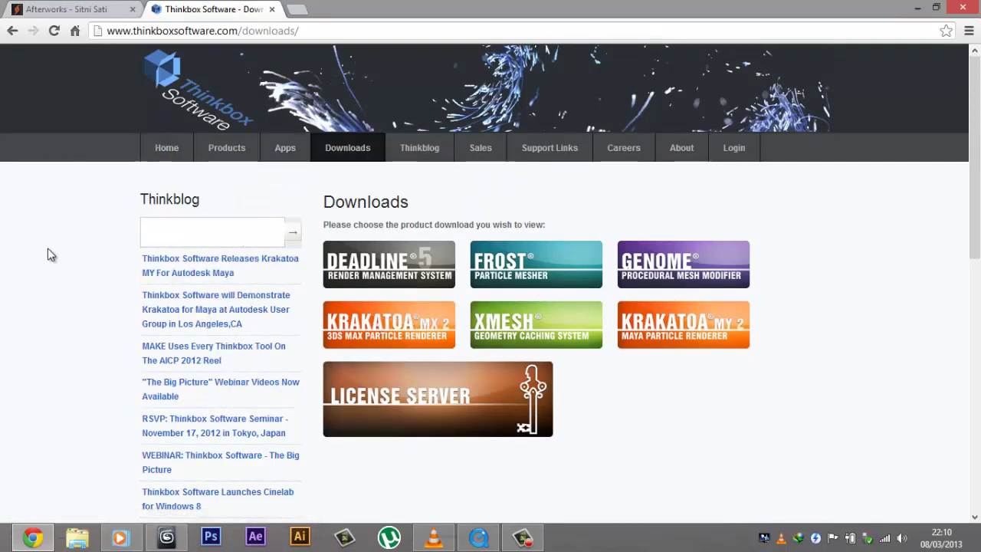
{"action": "left_click", "coordinate": [77, 10]}
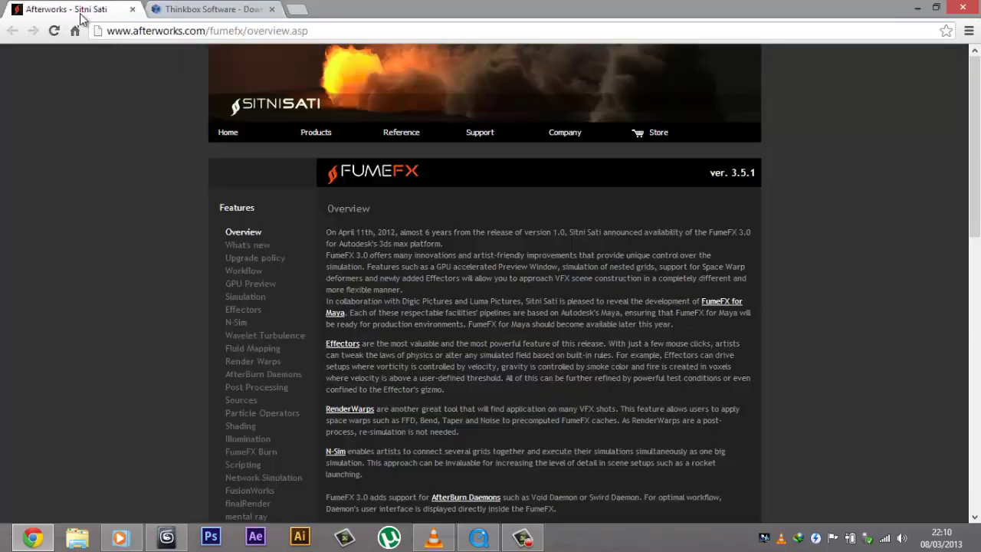
{"action": "left_click", "coordinate": [165, 12]}
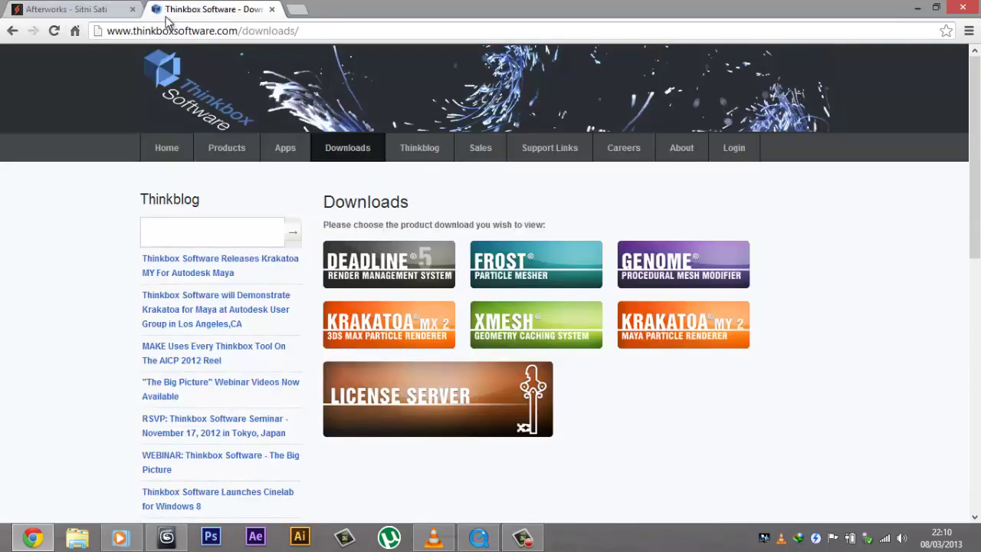
{"action": "left_click", "coordinate": [84, 10]}
{"action": "left_click", "coordinate": [34, 536]}
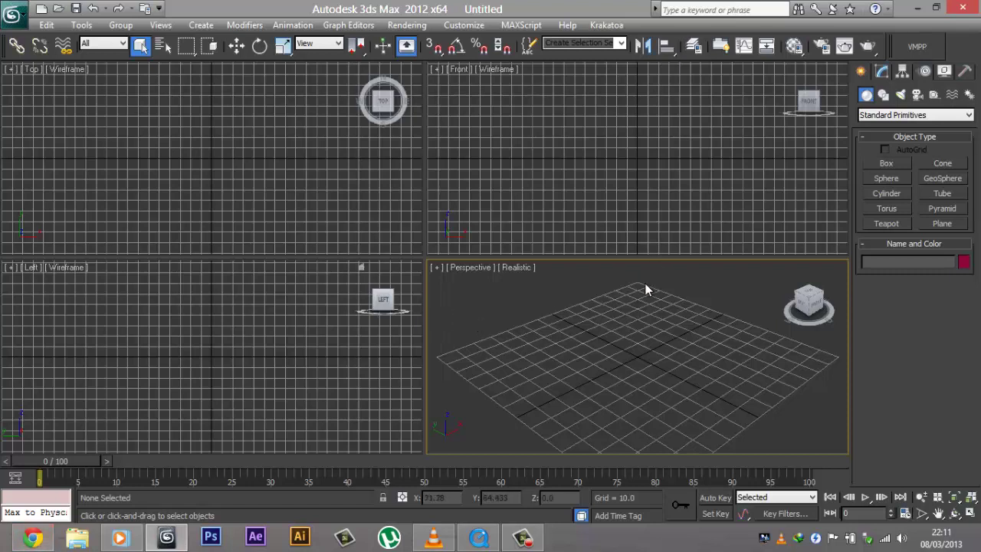
- Create a FumeFX container around the grid in the Perspective view, about 147 wide, 158 long and 150 high
{"action": "left_click", "coordinate": [866, 115]}
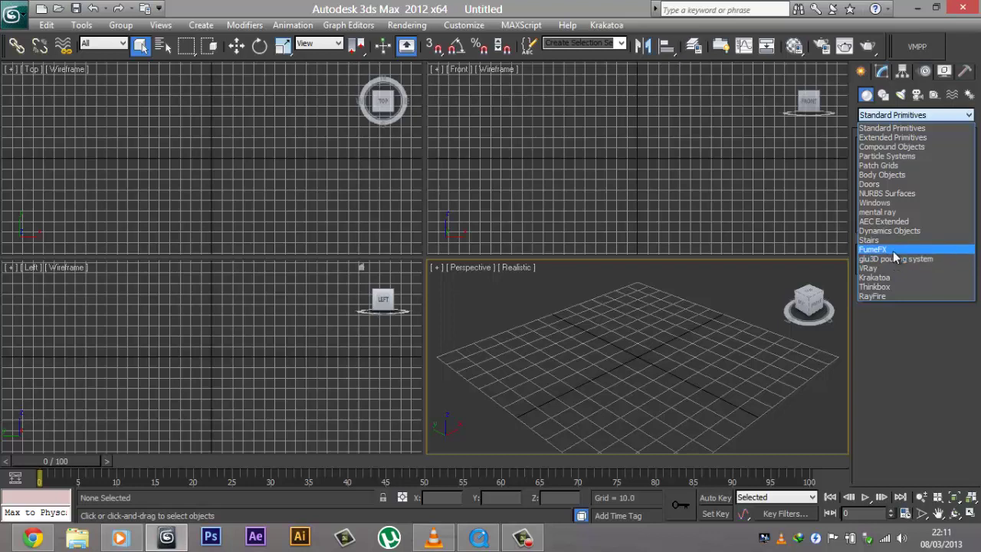
{"action": "left_click", "coordinate": [897, 249]}
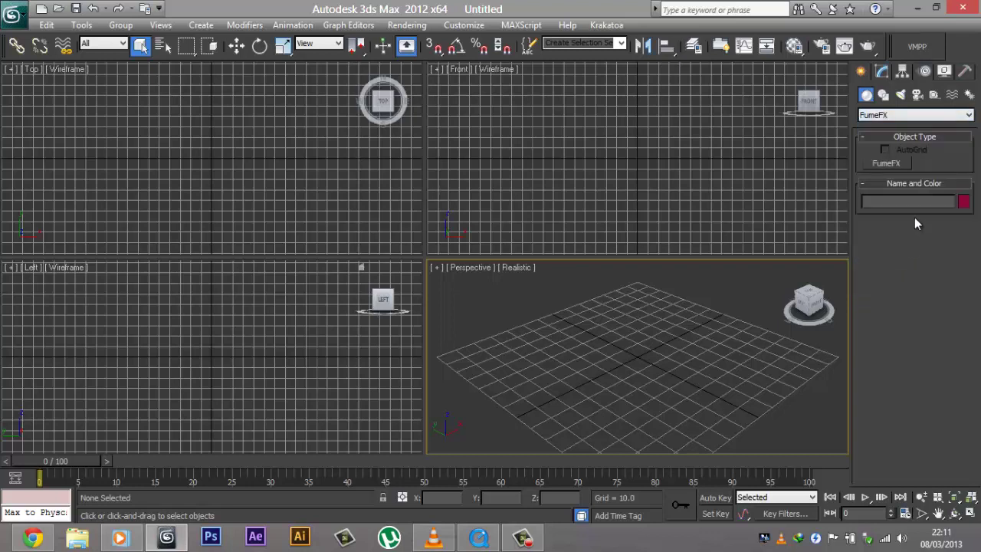
{"action": "left_click", "coordinate": [886, 163]}
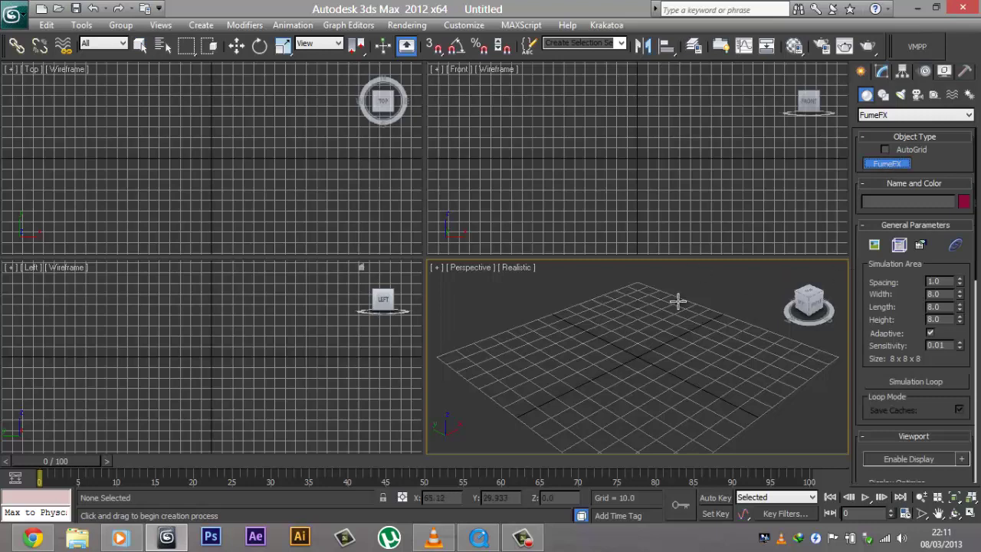
{"action": "key", "text": "alt+w"}
{"action": "scroll", "coordinate": [479, 265], "scroll_direction": "down", "scroll_amount": 3}
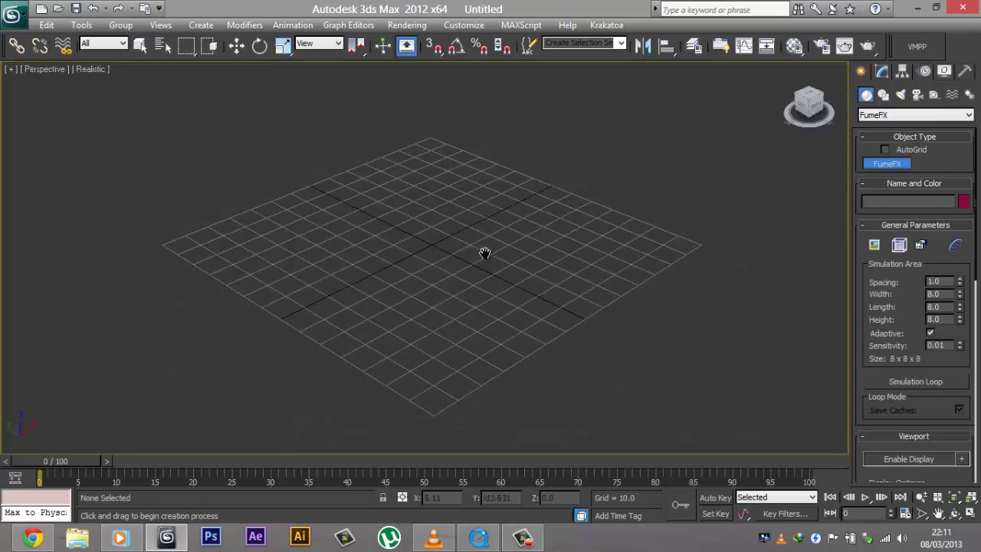
{"action": "key", "text": "alt+w"}
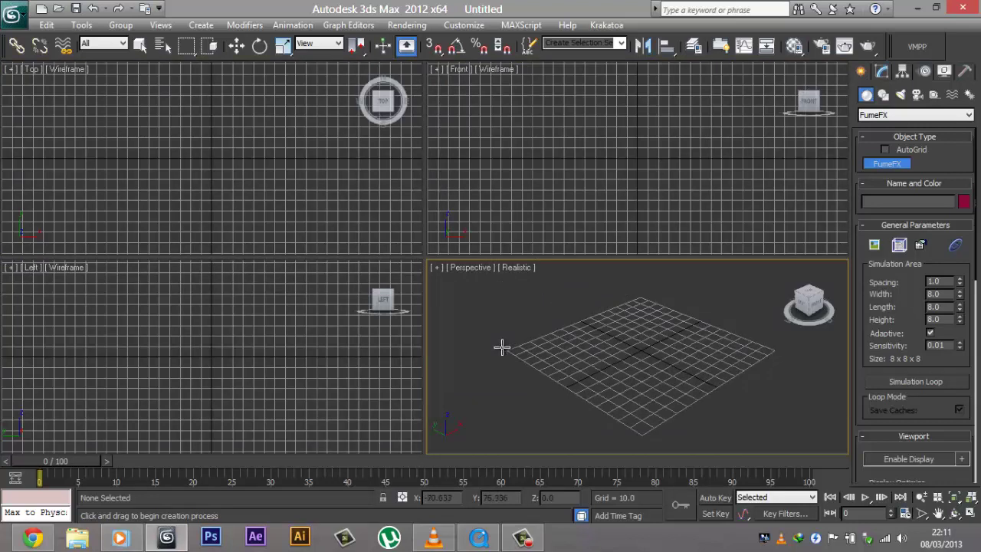
{"action": "middle_click_drag", "start_coordinate": [597, 353], "coordinate": [531, 358], "text": "alt"}
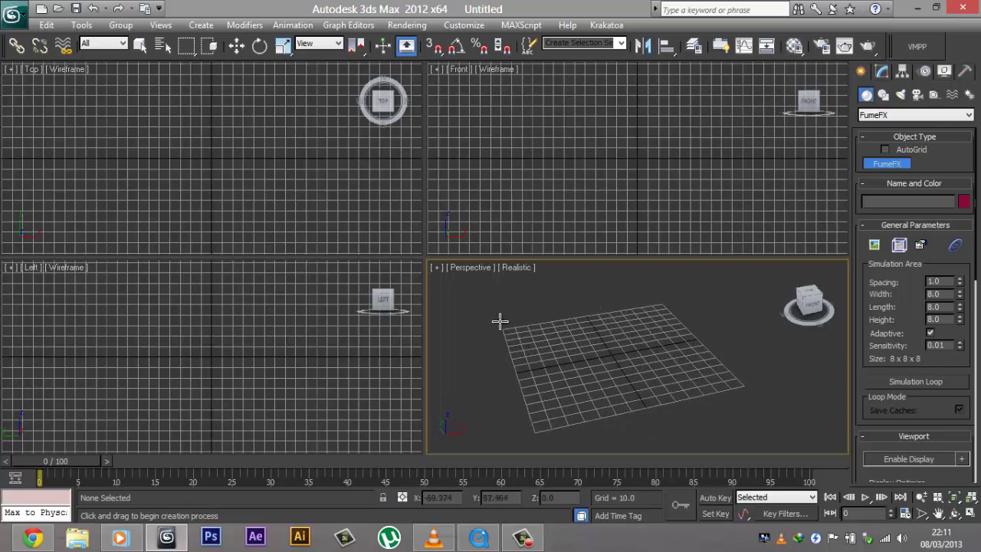
{"action": "left_click_drag", "start_coordinate": [499, 322], "coordinate": [753, 388]}
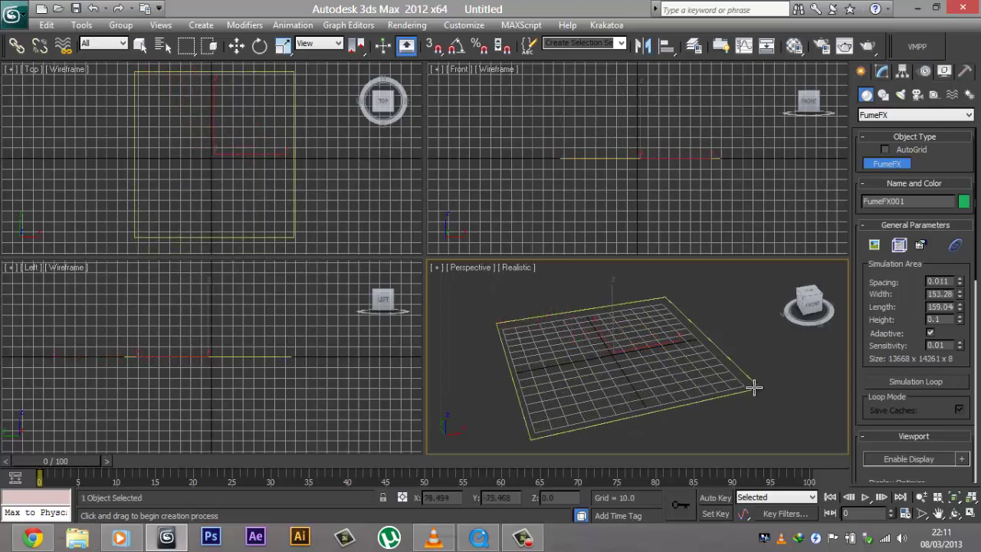
{"action": "right_click", "coordinate": [597, 336]}
{"action": "middle_click_drag", "start_coordinate": [597, 335], "coordinate": [603, 368], "text": "alt"}
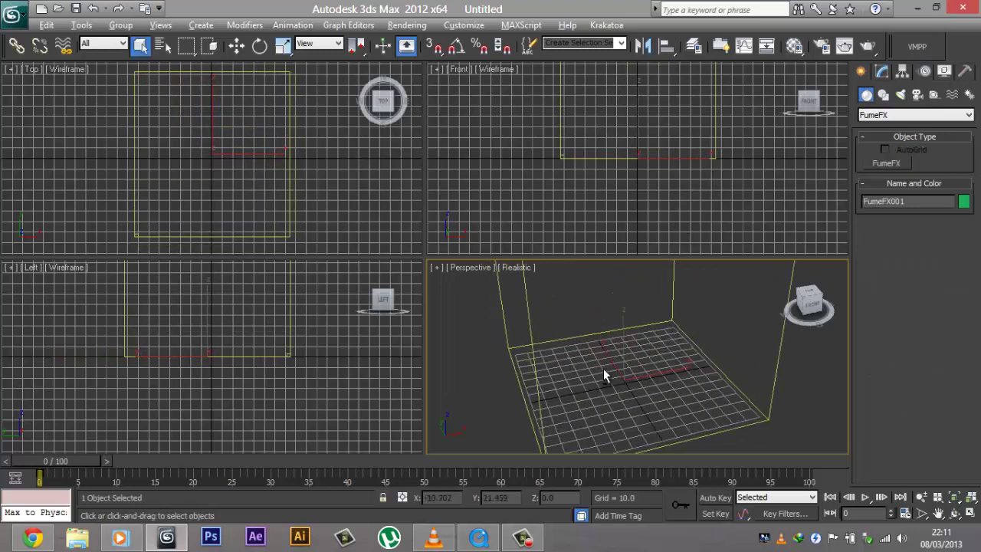
- Set the FumeFX container's width, length and height to 300 each
{"action": "key", "text": "alt+w"}
{"action": "scroll", "coordinate": [568, 305], "scroll_direction": "down", "scroll_amount": 3}
{"action": "middle_click_drag", "start_coordinate": [525, 293], "coordinate": [508, 347], "text": "alt"}
{"action": "left_click", "coordinate": [882, 71]}
{"action": "middle_click_drag", "start_coordinate": [475, 301], "coordinate": [526, 276], "text": "alt"}
{"action": "middle_click_drag", "start_coordinate": [624, 244], "coordinate": [437, 268], "text": "alt"}
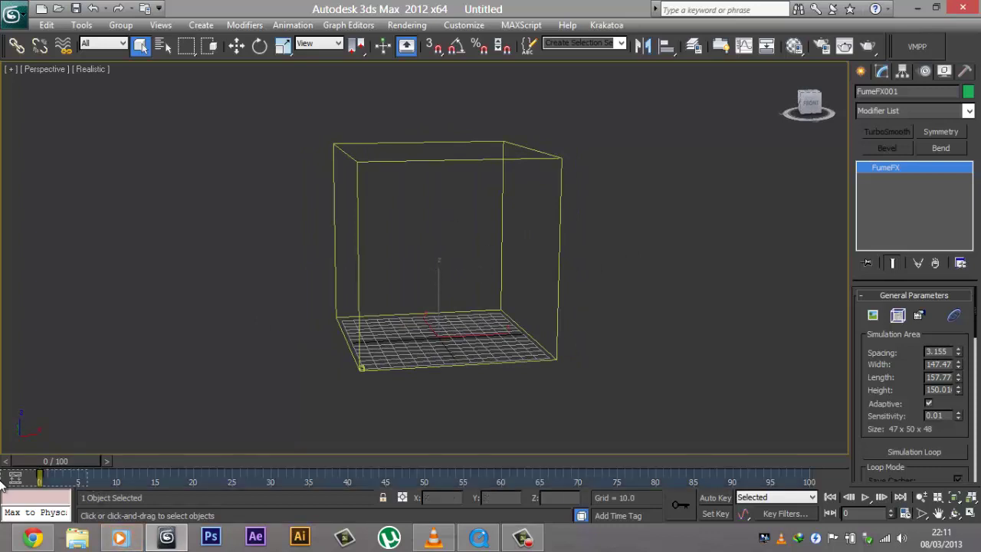
{"action": "left_click", "coordinate": [359, 280]}
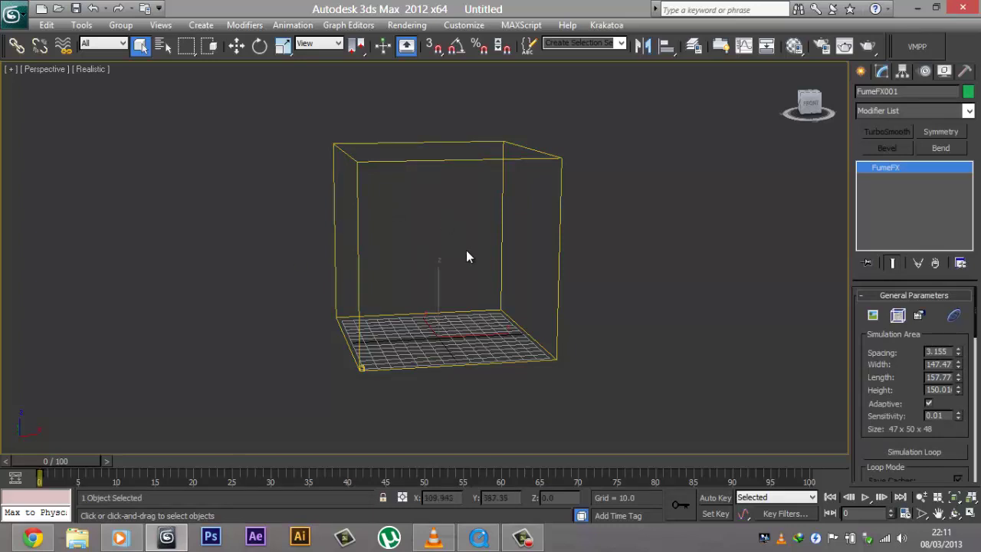
{"action": "double_click", "coordinate": [931, 364]}
{"action": "type", "text": "300"}
{"action": "key", "text": "Tab"}
{"action": "type", "text": "300"}
{"action": "key", "text": "Tab"}
{"action": "type", "text": "300"}
{"action": "key", "text": "Return"}
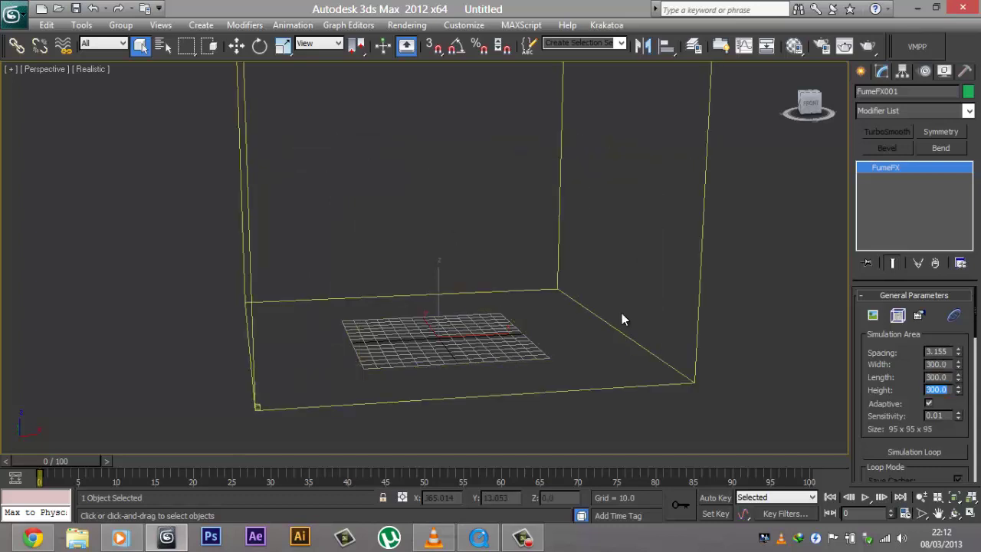
- Move the FumeFX container to the world origin by resetting its X and Y positions to 0
{"action": "right_click", "coordinate": [438, 295]}
{"action": "left_click", "coordinate": [452, 310]}
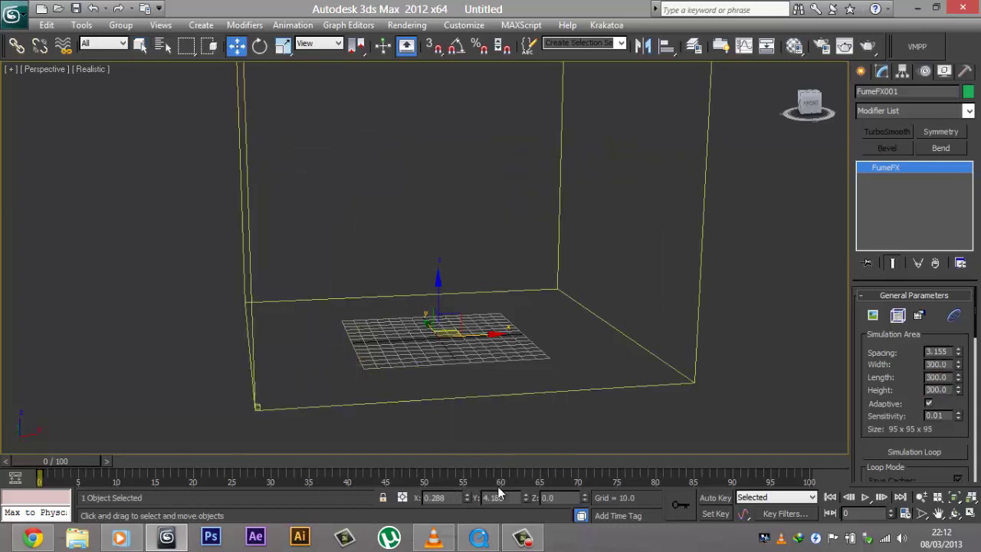
{"action": "right_click", "coordinate": [467, 496]}
{"action": "right_click", "coordinate": [527, 498]}
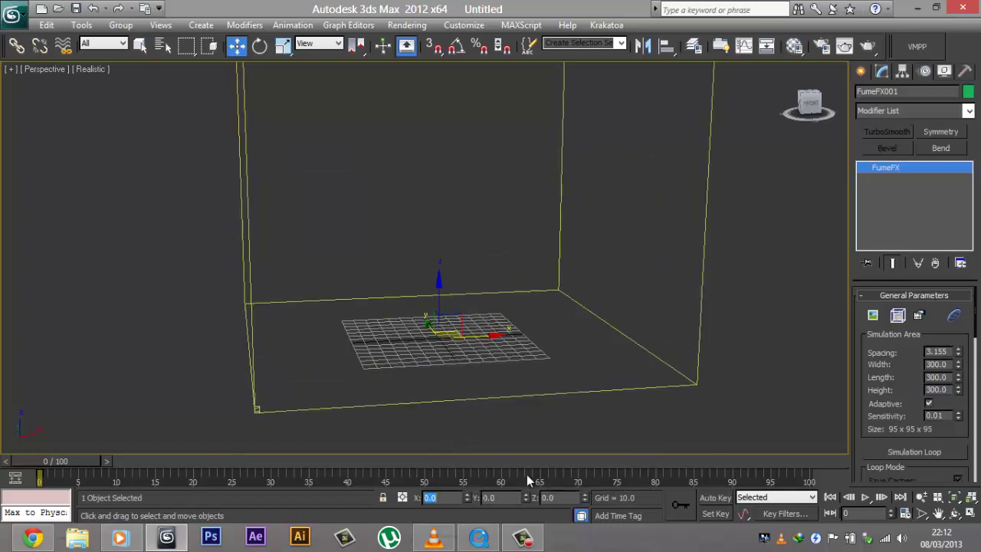
- Set the FumeFX container's grid spacing to 2
{"action": "middle_click_drag", "start_coordinate": [456, 335], "coordinate": [443, 306], "text": "alt"}
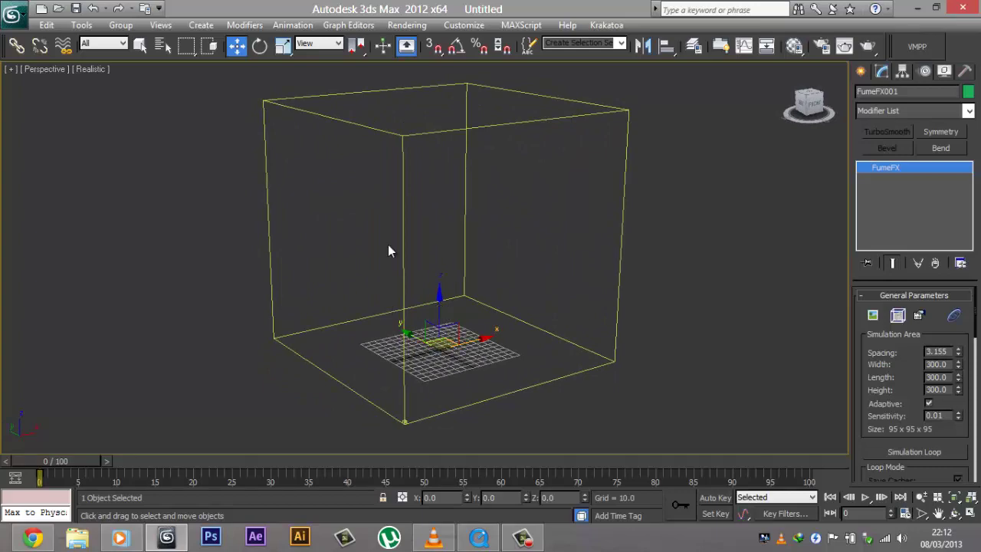
{"action": "scroll", "coordinate": [449, 243], "scroll_direction": "up", "scroll_amount": 6}
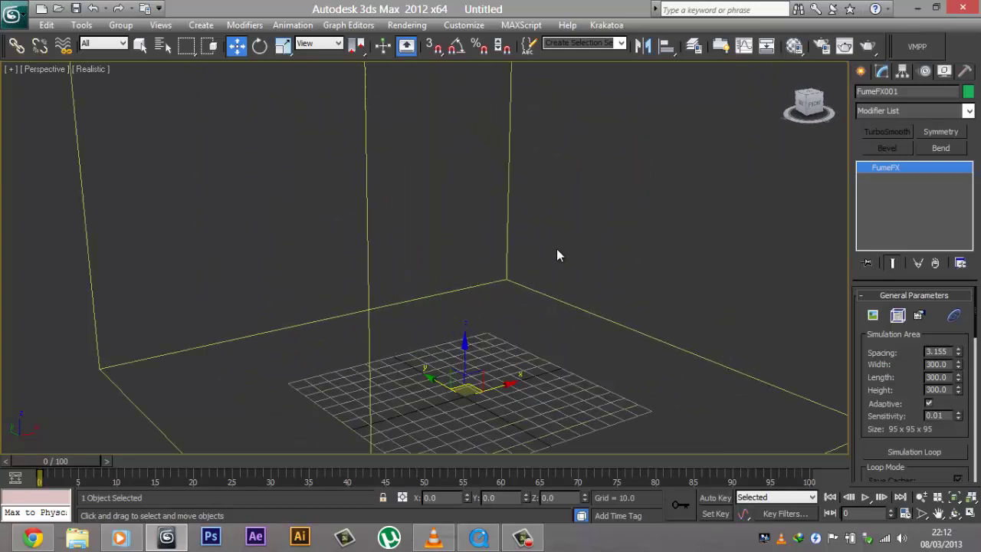
{"action": "middle_click_drag", "start_coordinate": [612, 292], "coordinate": [548, 260], "text": "alt"}
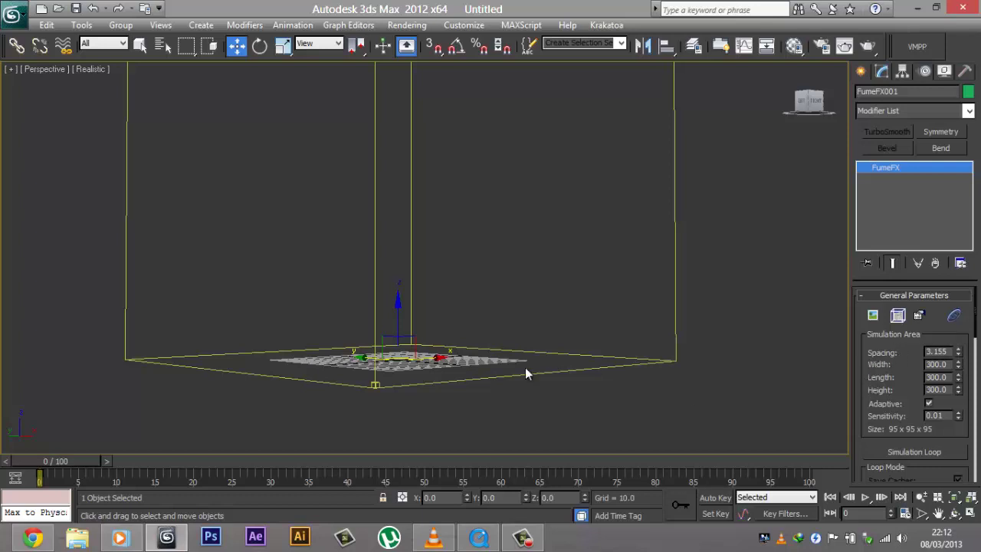
{"action": "middle_click_drag", "start_coordinate": [326, 158], "coordinate": [361, 229], "text": "alt"}
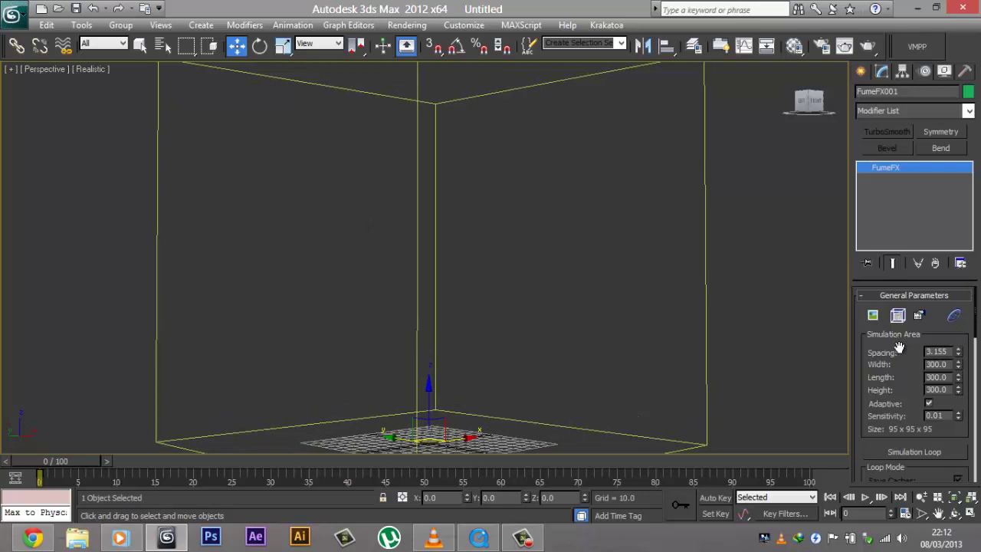
{"action": "left_click_drag", "start_coordinate": [950, 352], "coordinate": [897, 350]}
{"action": "middle_click_drag", "start_coordinate": [390, 359], "coordinate": [392, 305]}
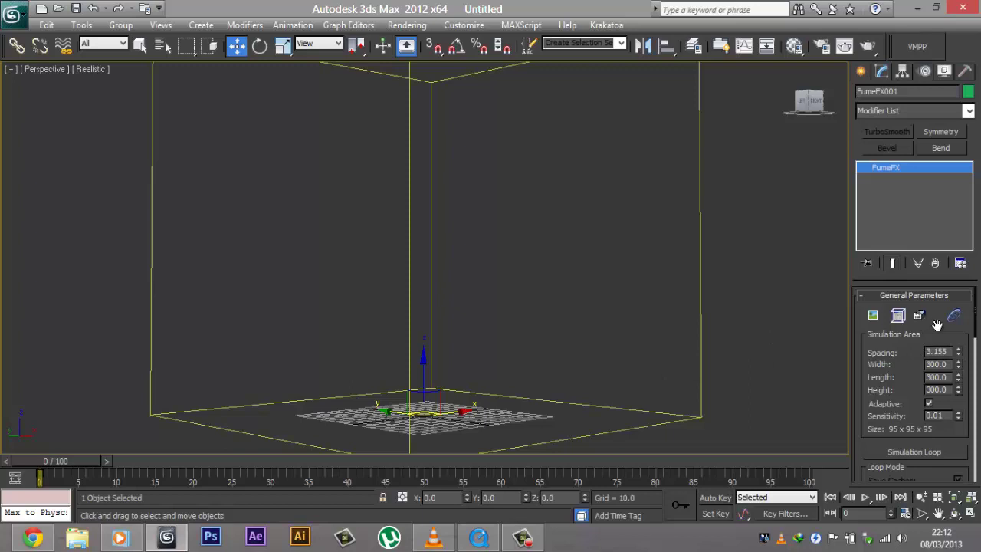
{"action": "double_click", "coordinate": [929, 351]}
{"action": "type", "text": "2"}
{"action": "key", "text": "Return"}
{"action": "right_click", "coordinate": [368, 261]}
{"action": "key", "text": "Escape"}
{"action": "mouse_move", "coordinate": [379, 263]}
{"action": "middle_mouse_down", "text": "alt"}
{"action": "mouse_move", "coordinate": [411, 246]}
{"action": "mouse_move", "coordinate": [387, 255]}
{"action": "middle_mouse_up", "text": "alt"}
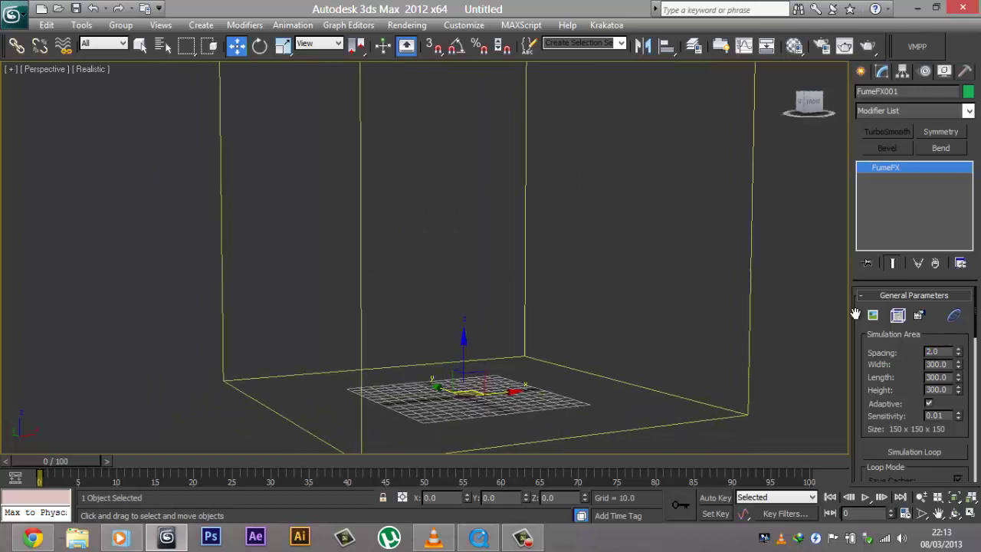
{"action": "middle_click_drag", "start_coordinate": [565, 305], "coordinate": [432, 329], "text": "alt"}
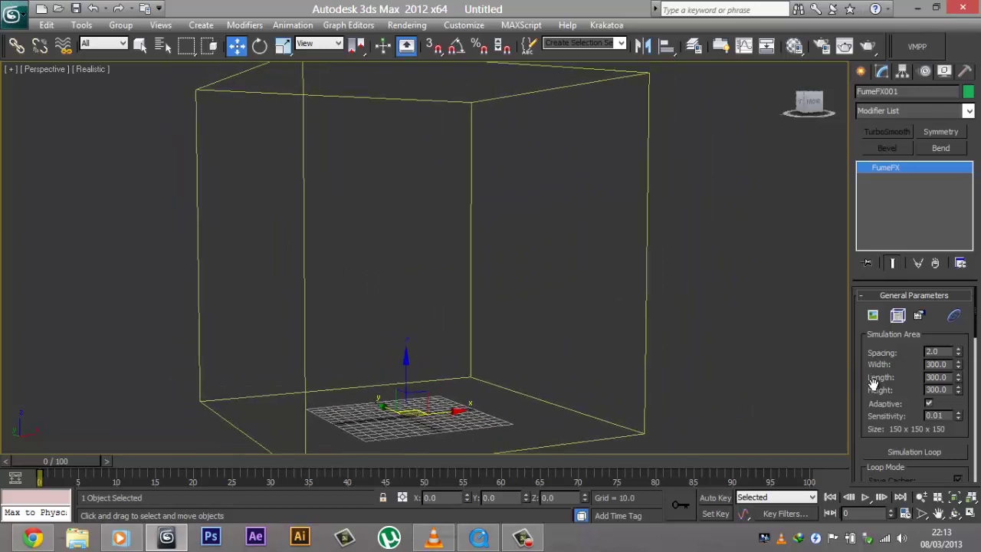
{"action": "middle_click_drag", "start_coordinate": [460, 276], "coordinate": [427, 265], "text": "alt"}
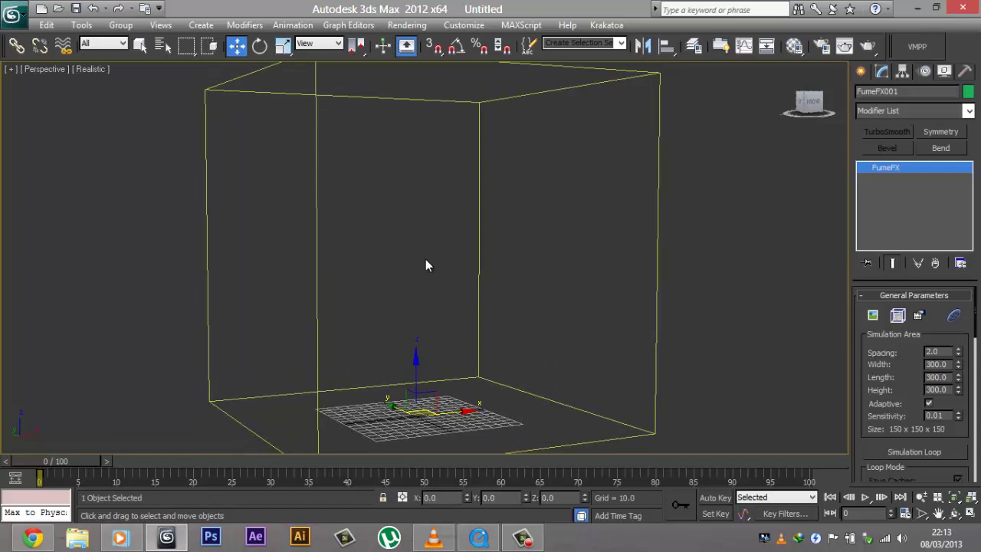
{"action": "middle_click_drag", "start_coordinate": [350, 280], "coordinate": [412, 289], "text": "alt"}
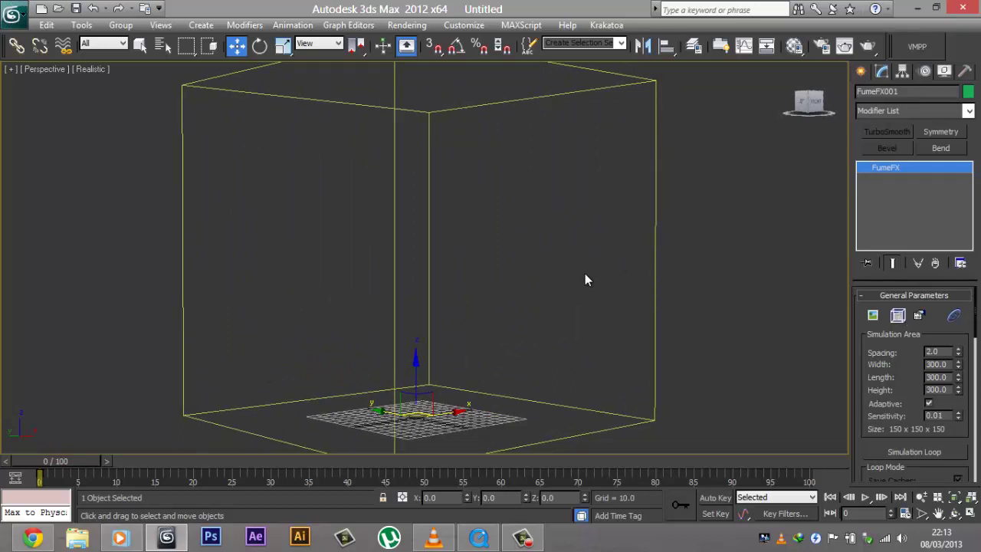
{"action": "mouse_move", "coordinate": [578, 282]}
{"action": "middle_mouse_down", "text": "alt"}
{"action": "mouse_move", "coordinate": [564, 293]}
{"action": "mouse_move", "coordinate": [590, 284]}
{"action": "middle_mouse_up", "text": "alt"}
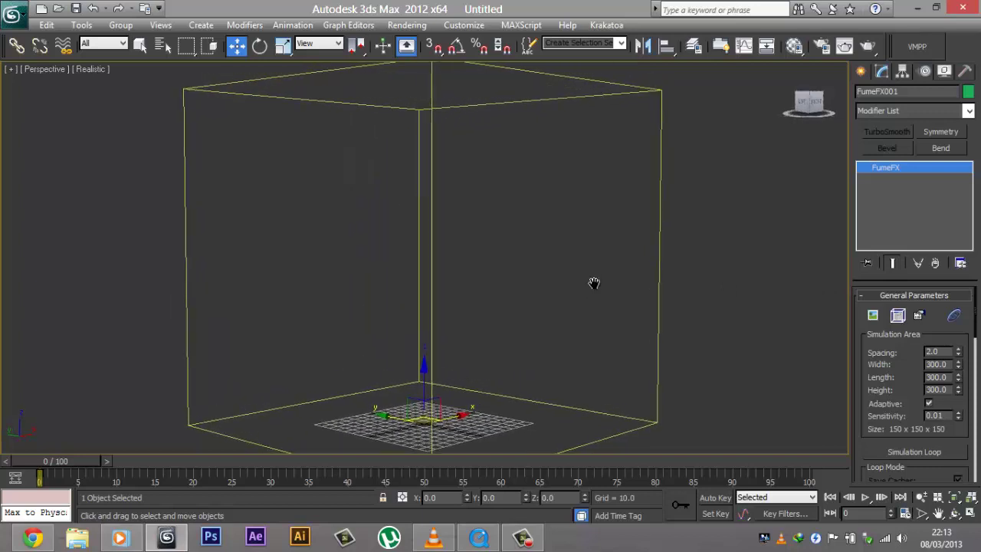
- Look through the FumeFX container's general, simulation, wavelet, rendering, illumination and object/source settings, and close its settings window
{"action": "left_click", "coordinate": [898, 317]}
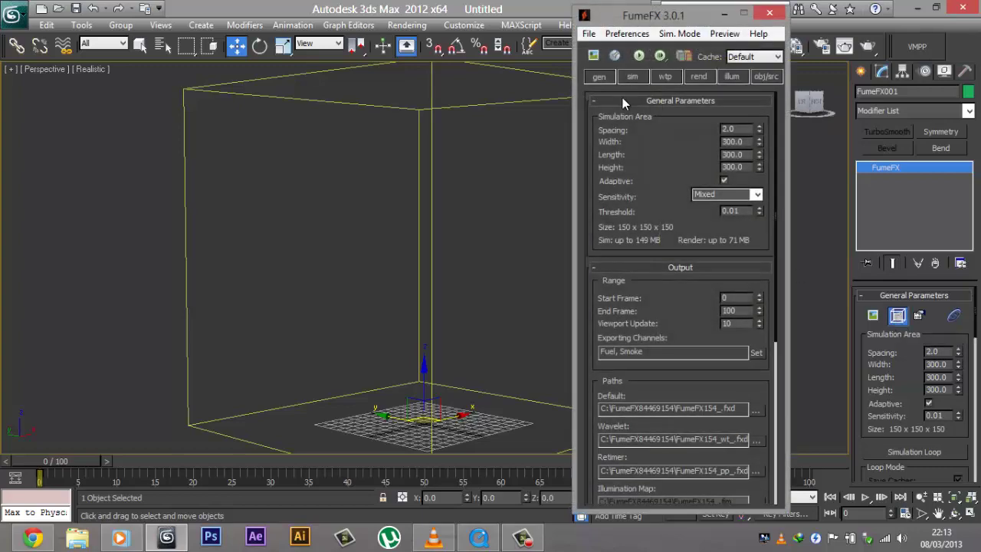
{"action": "left_click_drag", "start_coordinate": [621, 17], "coordinate": [650, 13]}
{"action": "left_click", "coordinate": [641, 74]}
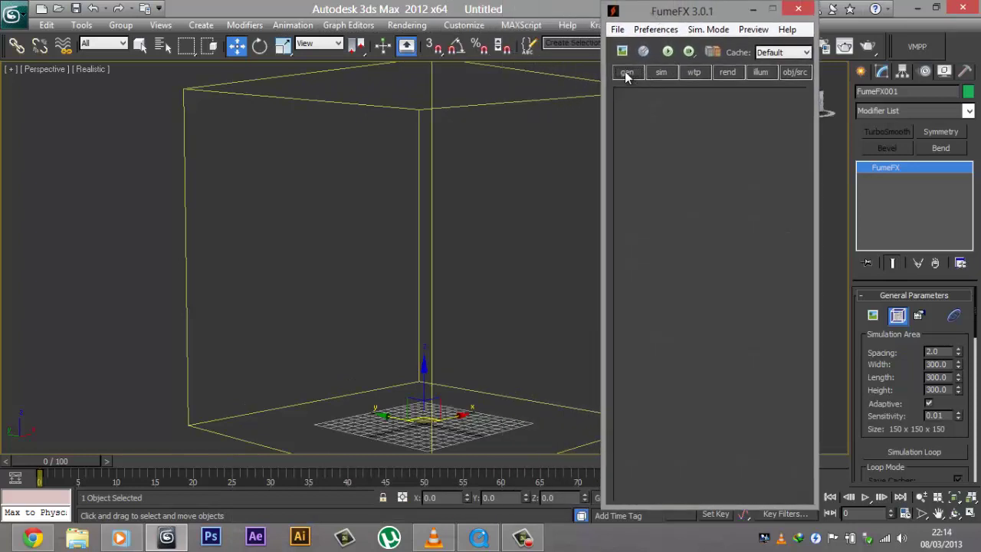
{"action": "left_click", "coordinate": [671, 74]}
{"action": "left_click", "coordinate": [691, 73]}
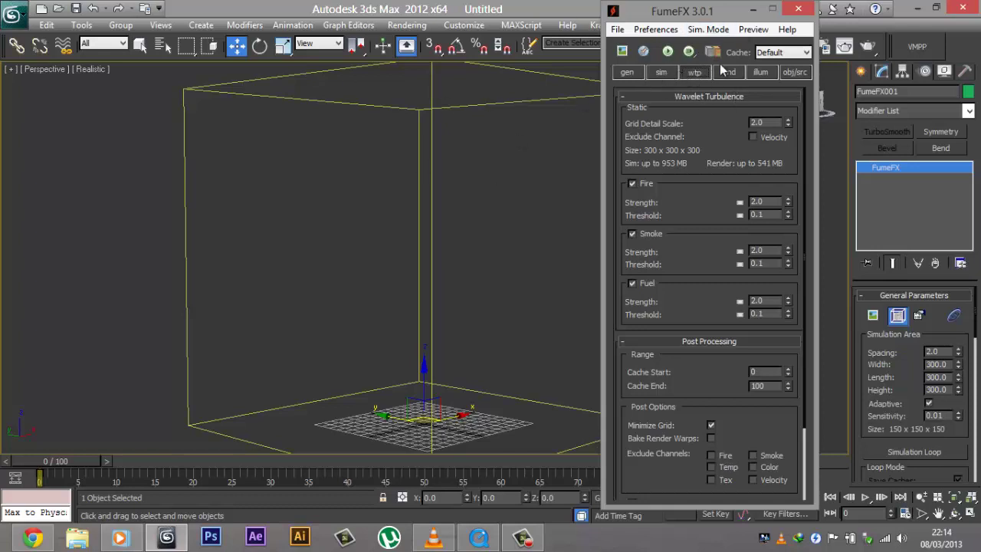
{"action": "left_click", "coordinate": [713, 74]}
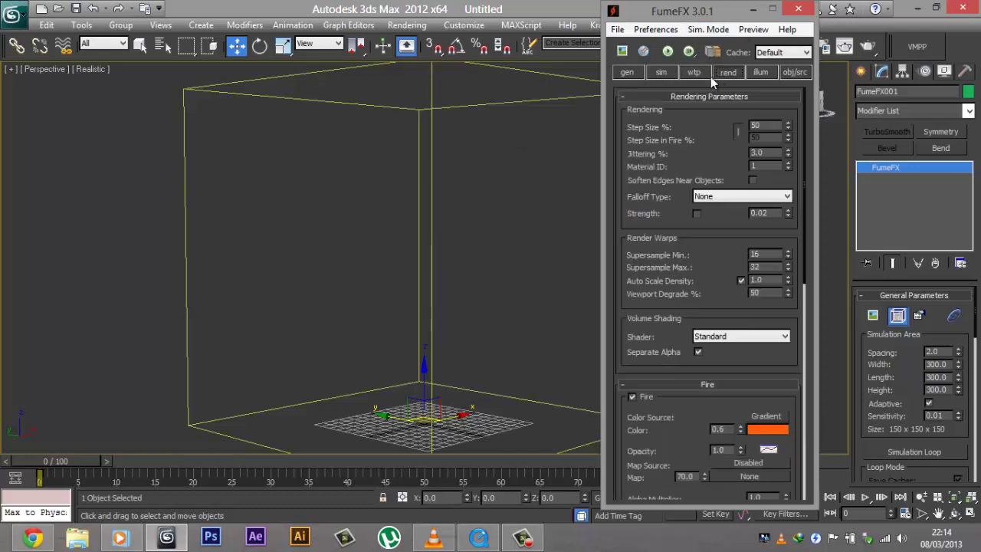
{"action": "left_click", "coordinate": [761, 72]}
{"action": "left_click", "coordinate": [794, 73]}
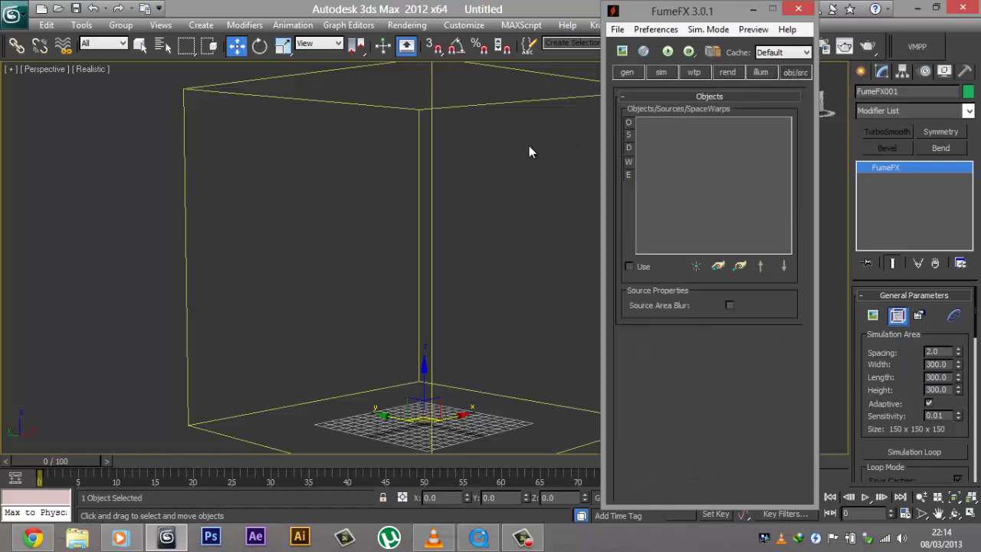
{"action": "left_click", "coordinate": [628, 73]}
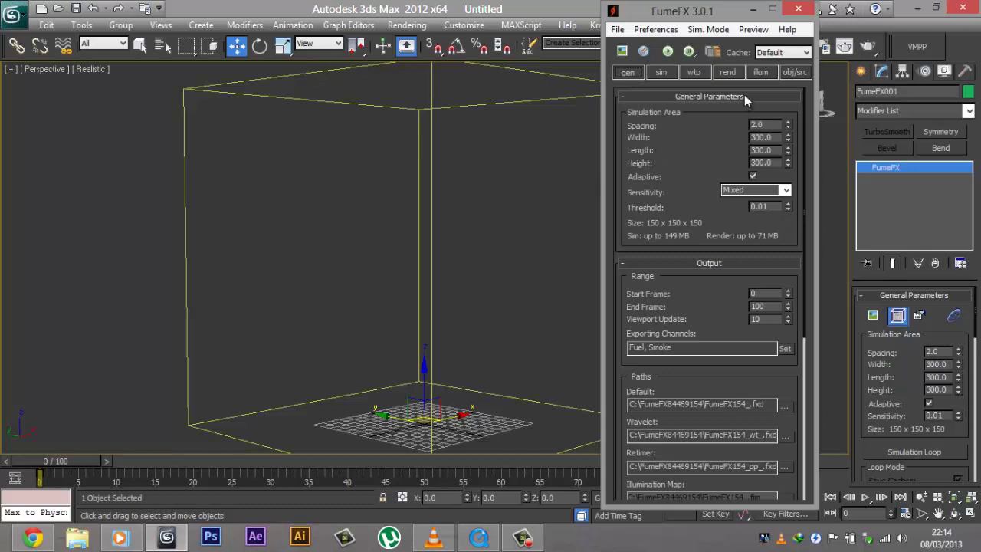
{"action": "left_click", "coordinate": [794, 74]}
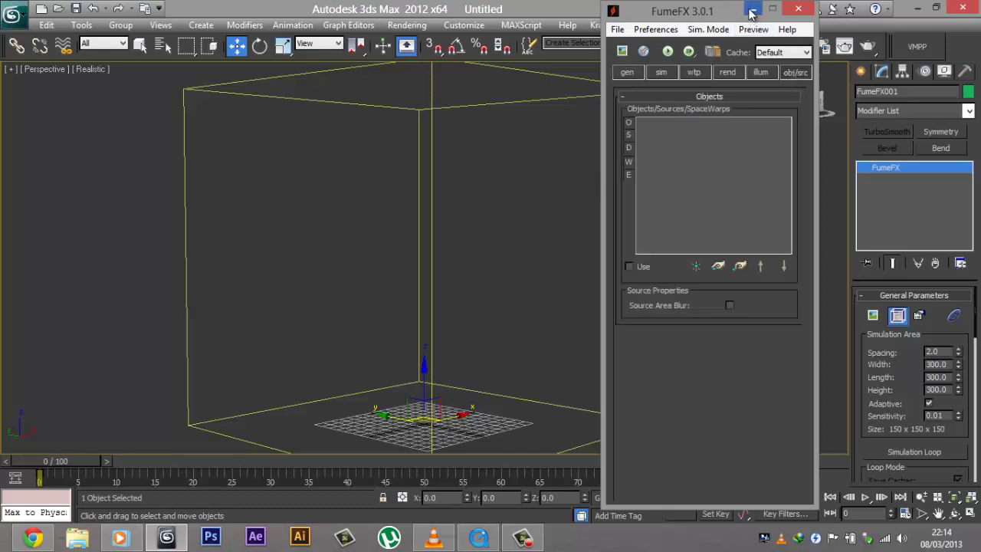
{"action": "left_click", "coordinate": [799, 9]}
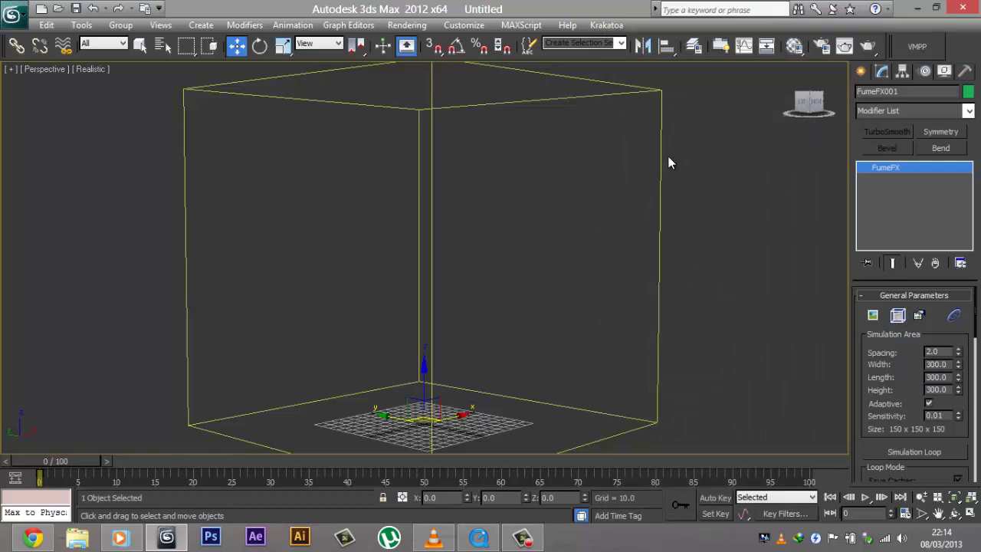
- Switch to the My First Particle Sims video, scrub through the particle renders, and return to 3ds Max
{"action": "left_click", "coordinate": [479, 537]}
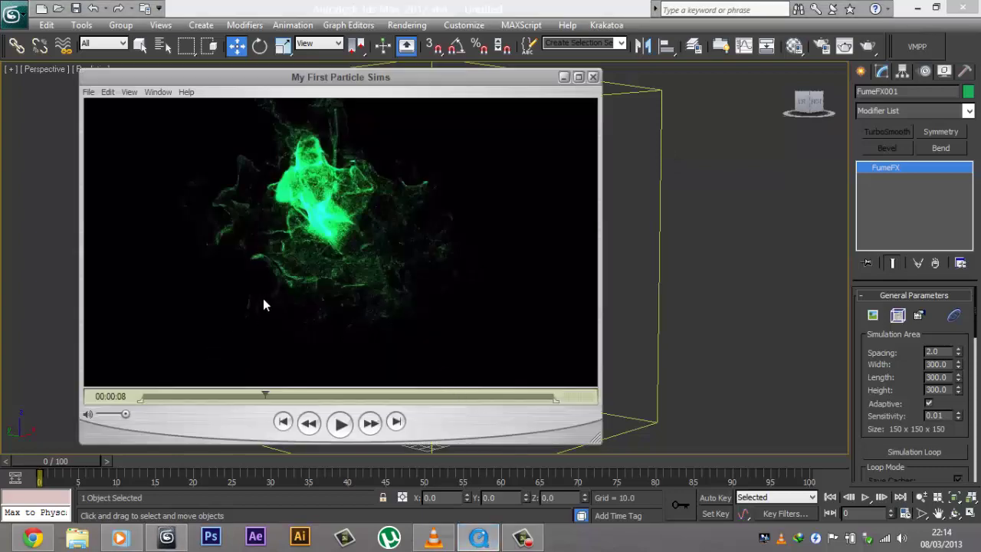
{"action": "left_click_drag", "start_coordinate": [267, 397], "coordinate": [277, 396]}
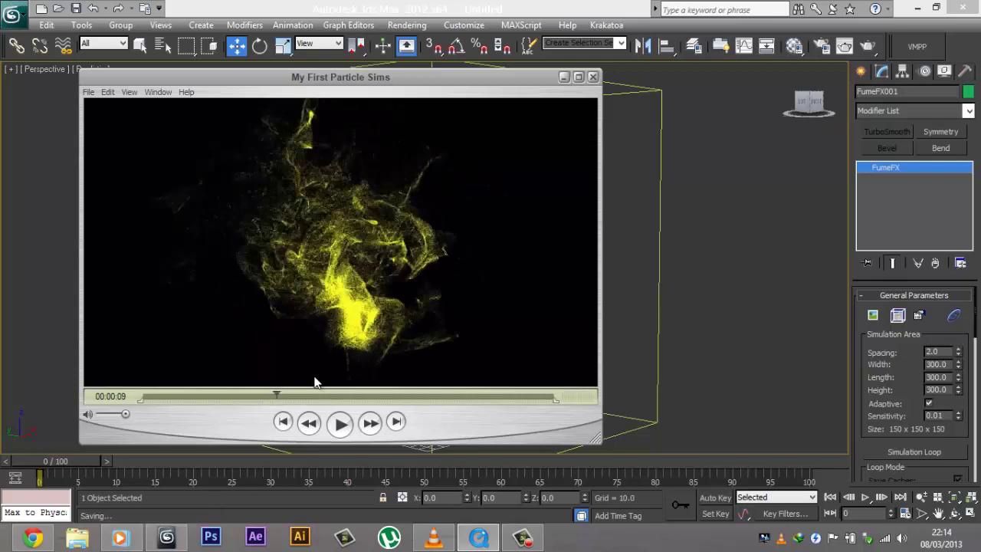
{"action": "left_click_drag", "start_coordinate": [277, 397], "coordinate": [297, 395]}
{"action": "left_click", "coordinate": [679, 219]}
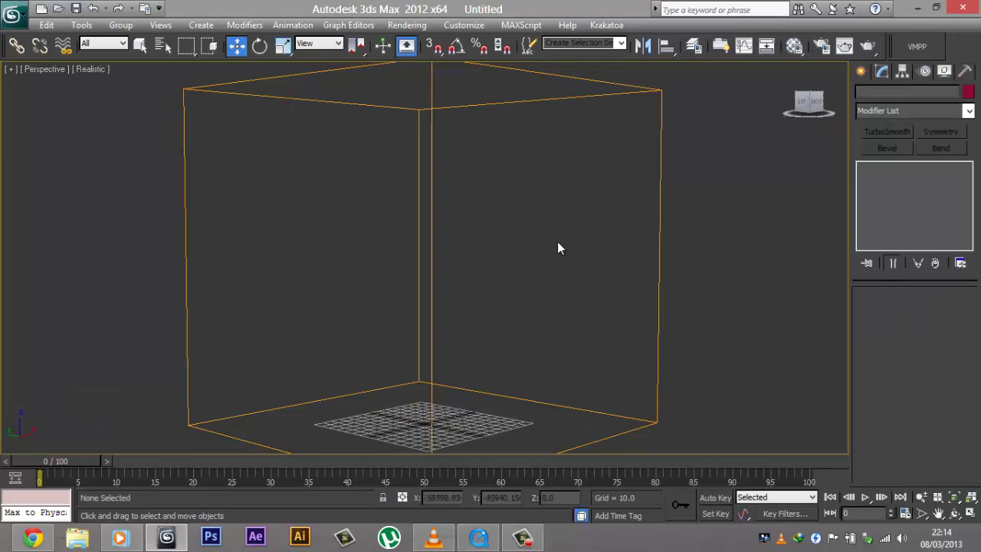
- Create a spherical FumeFX Simple Src about 13.7 in diameter near the container's centre in the Front view
{"action": "left_click", "coordinate": [863, 74]}
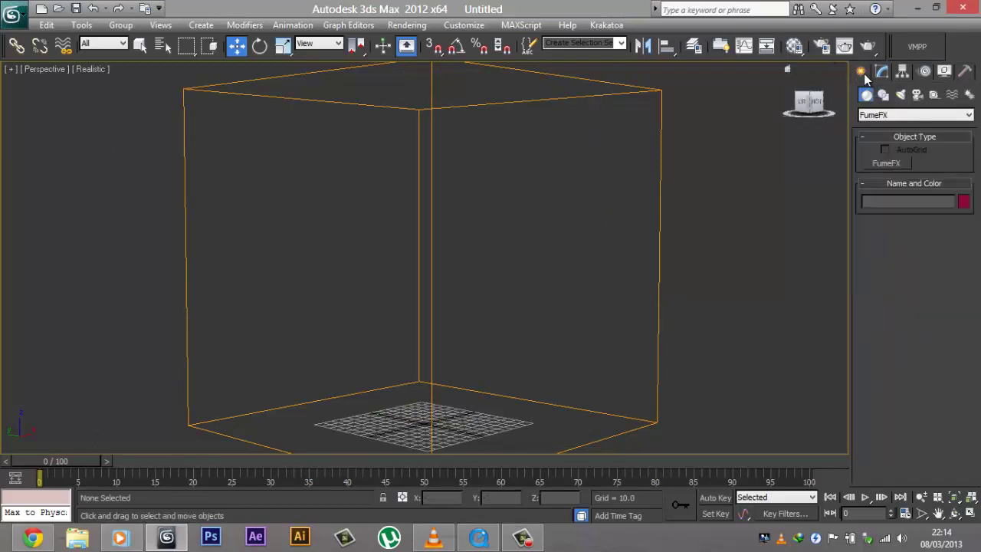
{"action": "left_click", "coordinate": [934, 94]}
{"action": "left_click", "coordinate": [912, 115]}
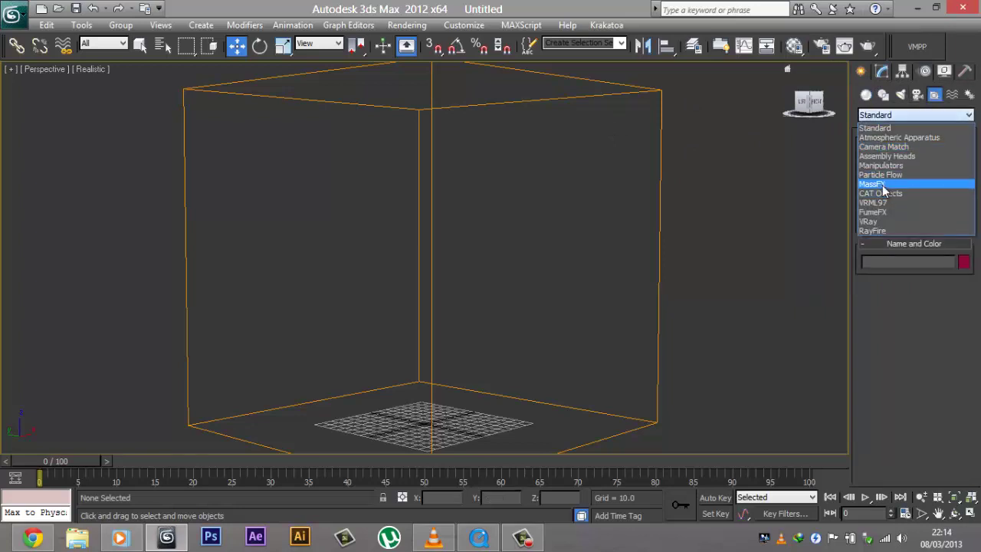
{"action": "left_click", "coordinate": [882, 184]}
{"action": "left_click", "coordinate": [880, 116]}
{"action": "left_click", "coordinate": [874, 202]}
{"action": "left_click", "coordinate": [881, 115]}
{"action": "left_click", "coordinate": [873, 212]}
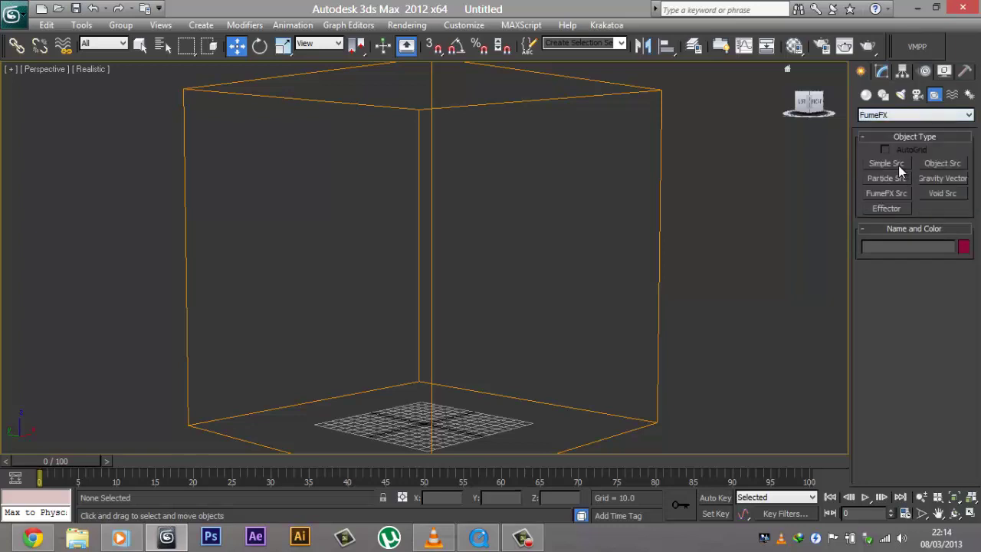
{"action": "left_click", "coordinate": [898, 164]}
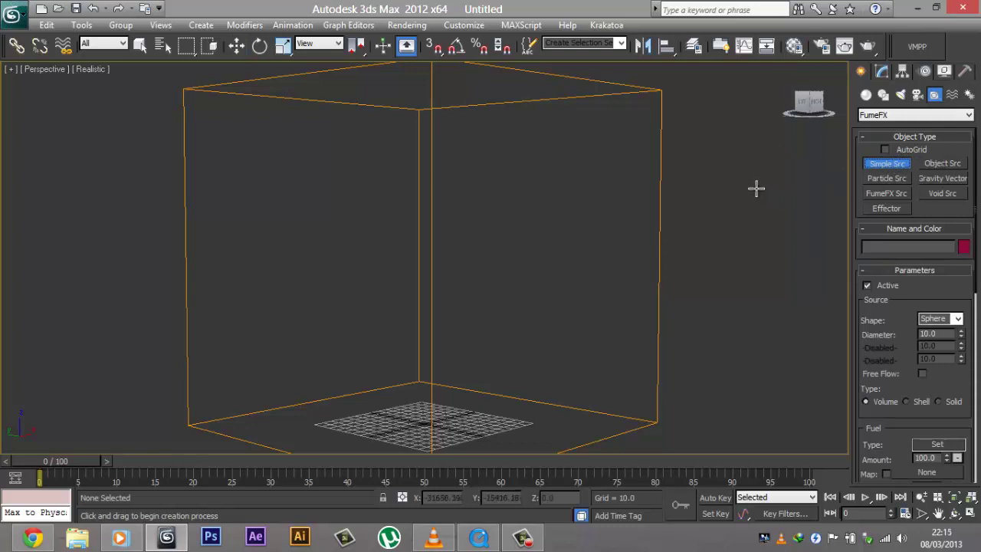
{"action": "key", "text": "alt+w"}
{"action": "scroll", "coordinate": [636, 145], "scroll_direction": "down", "scroll_amount": 3}
{"action": "left_click_drag", "start_coordinate": [627, 161], "coordinate": [626, 160]}
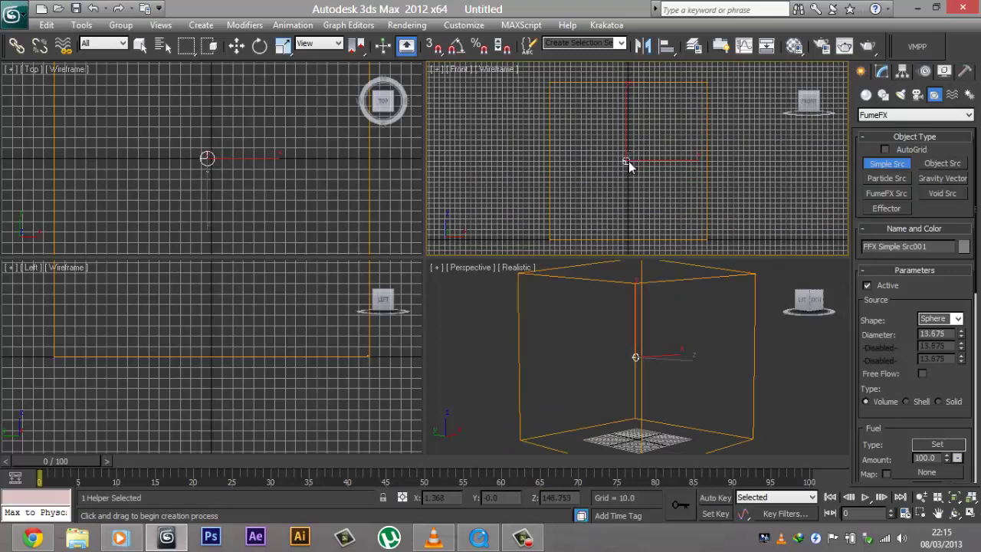
{"action": "key", "text": "w"}
{"action": "key", "text": "alt+w"}
- Add the simple source to the FumeFX container's list of objects and sources by picking it in the viewport
{"action": "middle_click_drag", "start_coordinate": [598, 276], "coordinate": [505, 267], "text": "alt"}
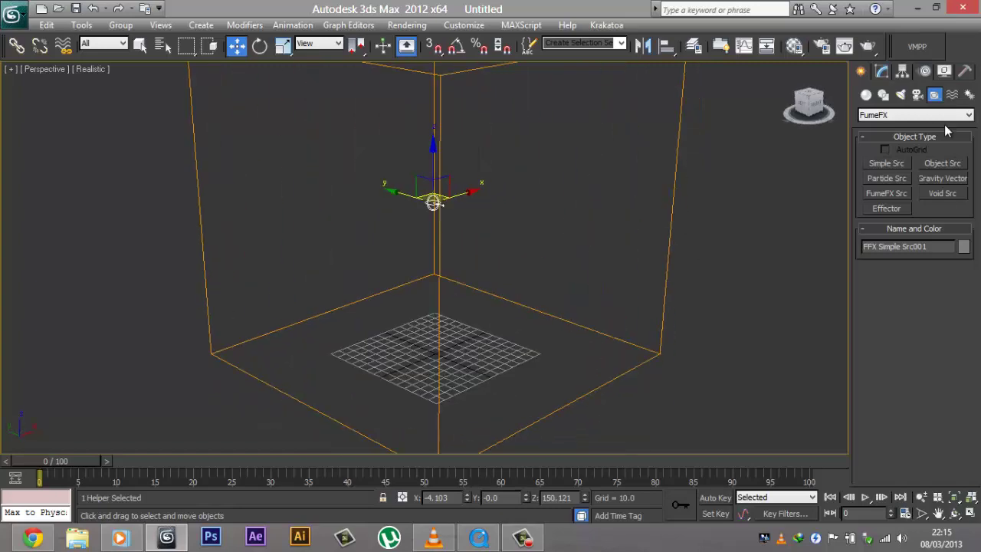
{"action": "mouse_move", "coordinate": [603, 227]}
{"action": "middle_mouse_down", "text": "alt"}
{"action": "mouse_move", "coordinate": [569, 237]}
{"action": "mouse_move", "coordinate": [592, 235]}
{"action": "middle_mouse_up", "text": "alt"}
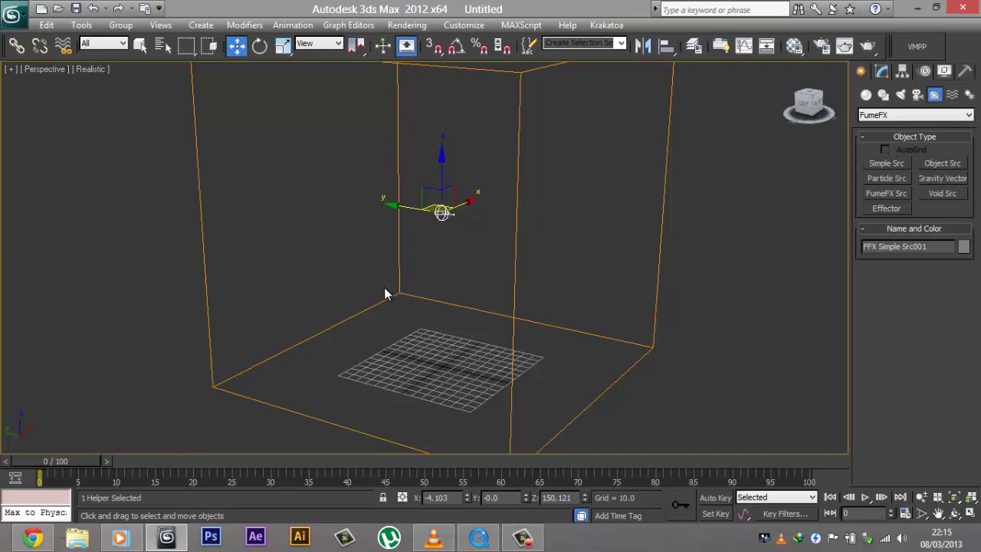
{"action": "middle_click_drag", "start_coordinate": [503, 278], "coordinate": [475, 236], "text": "alt"}
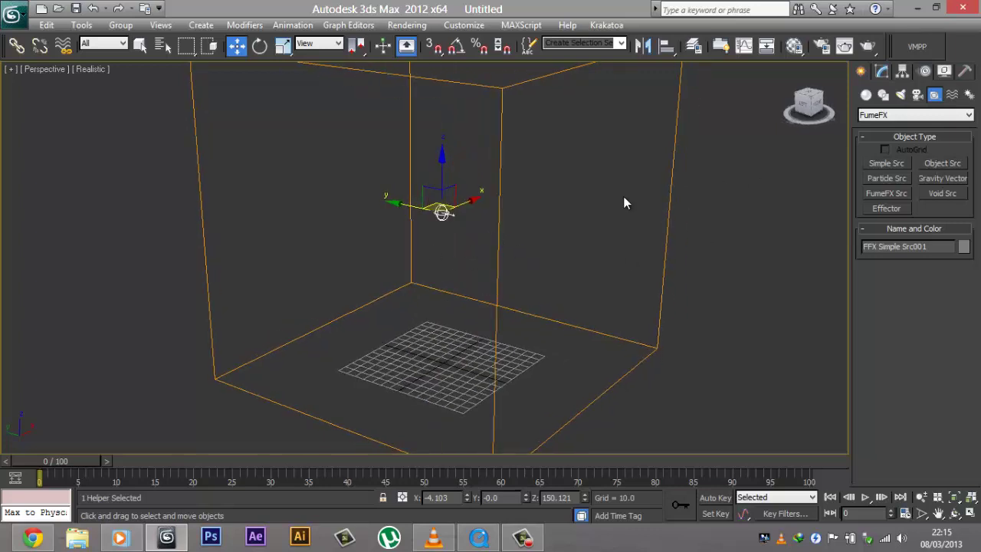
{"action": "left_click", "coordinate": [636, 275]}
{"action": "middle_click_drag", "start_coordinate": [635, 274], "coordinate": [837, 118], "text": "alt"}
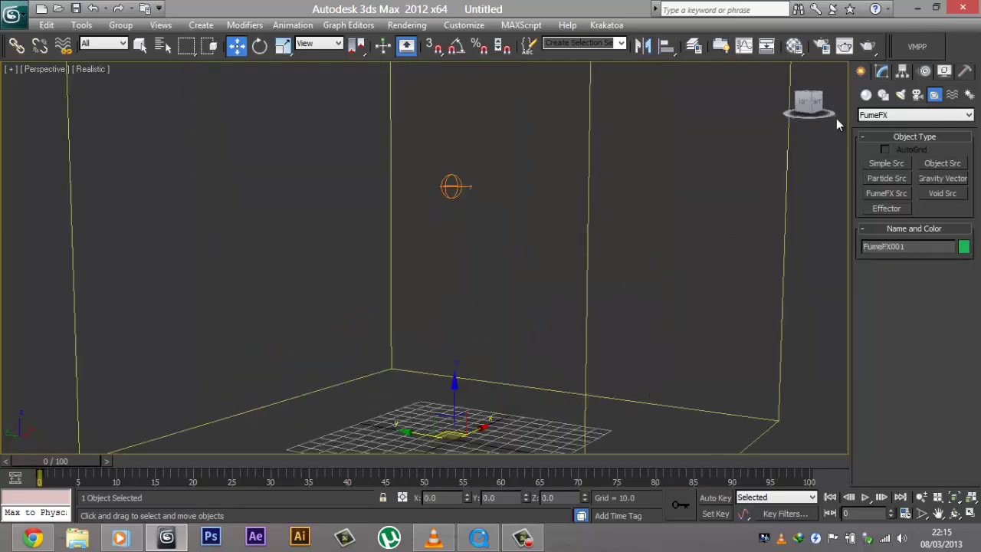
{"action": "left_click", "coordinate": [883, 71]}
{"action": "left_click", "coordinate": [898, 316]}
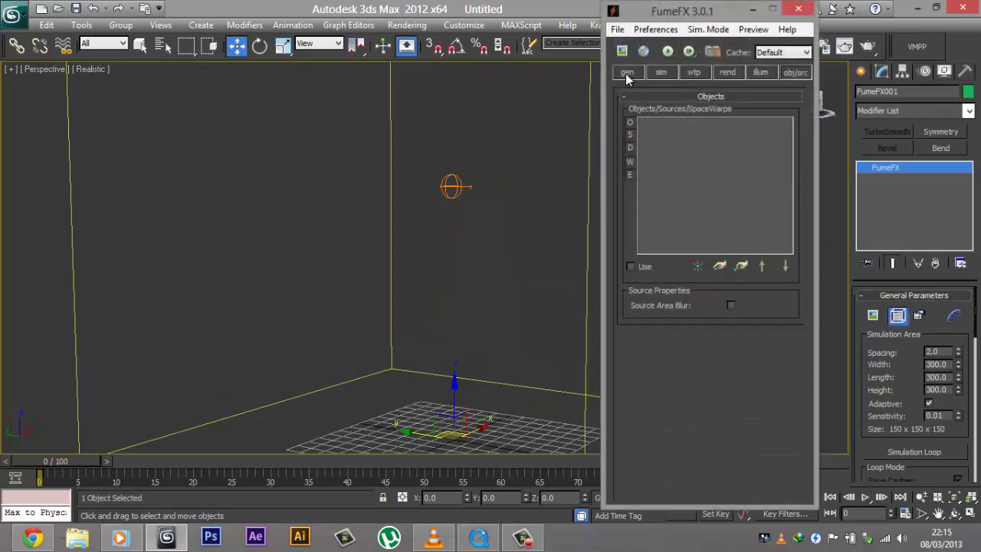
{"action": "left_click", "coordinate": [720, 267]}
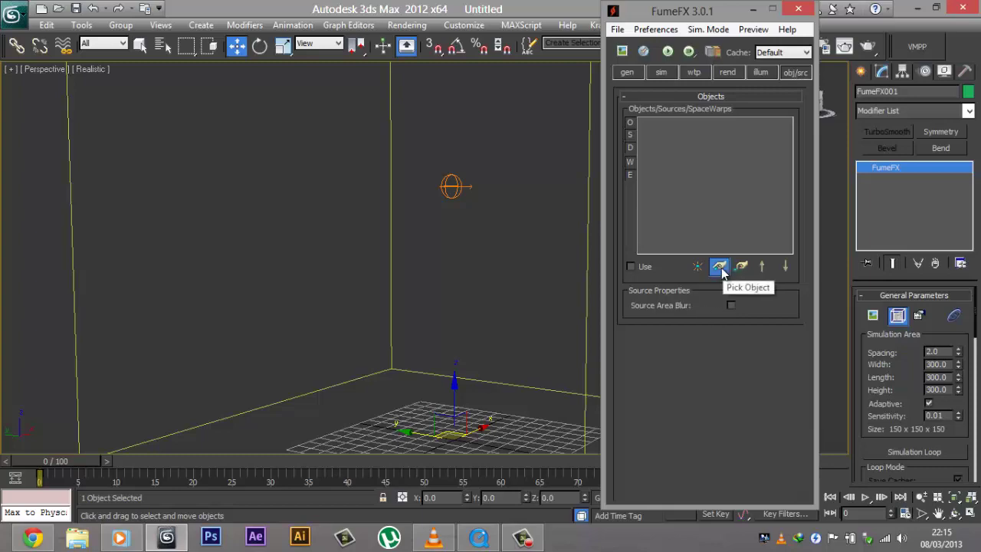
{"action": "left_click", "coordinate": [454, 187]}
{"action": "right_click", "coordinate": [517, 181]}
- Select the simple source inside the container to view its parameters
{"action": "left_click", "coordinate": [510, 193]}
{"action": "middle_click_drag", "start_coordinate": [358, 186], "coordinate": [459, 190], "text": "alt"}
{"action": "left_click", "coordinate": [450, 187]}
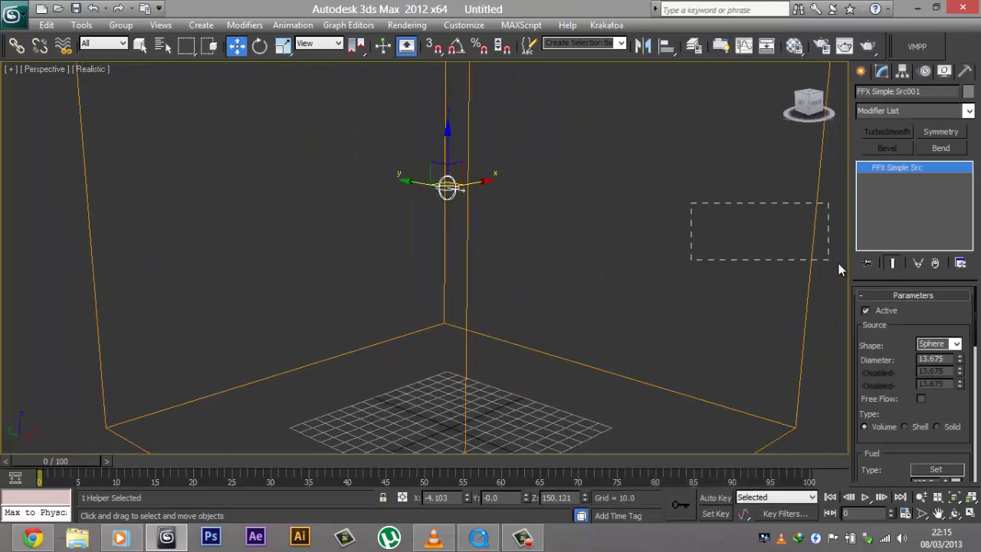
{"action": "left_click_drag", "start_coordinate": [840, 269], "coordinate": [838, 268]}
- Run the container's default simulation with the FumeFX output preview open, and stop it around frame 67
{"action": "middle_click_drag", "start_coordinate": [566, 228], "coordinate": [493, 230], "text": "alt"}
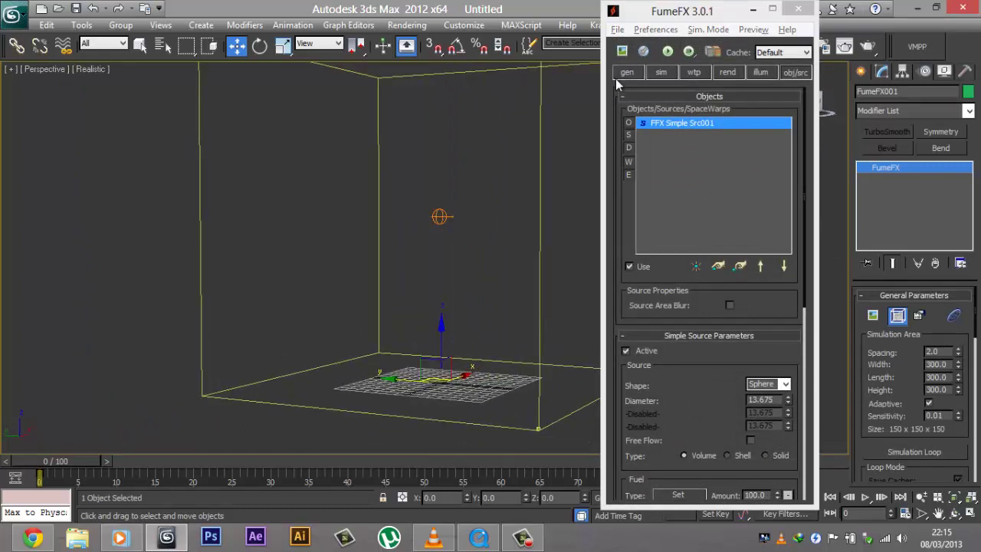
{"action": "middle_click_drag", "start_coordinate": [449, 179], "coordinate": [510, 235], "text": "alt"}
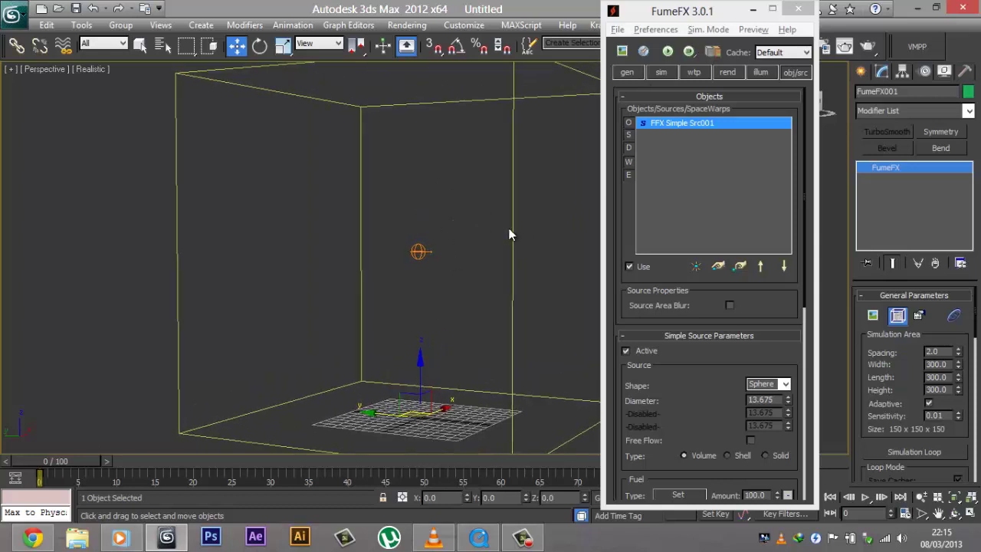
{"action": "left_click", "coordinate": [622, 51]}
{"action": "mouse_move", "coordinate": [301, 84]}
{"action": "left_mouse_down"}
{"action": "mouse_move", "coordinate": [284, 83]}
{"action": "mouse_move", "coordinate": [344, 79]}
{"action": "mouse_move", "coordinate": [294, 86]}
{"action": "left_mouse_up"}
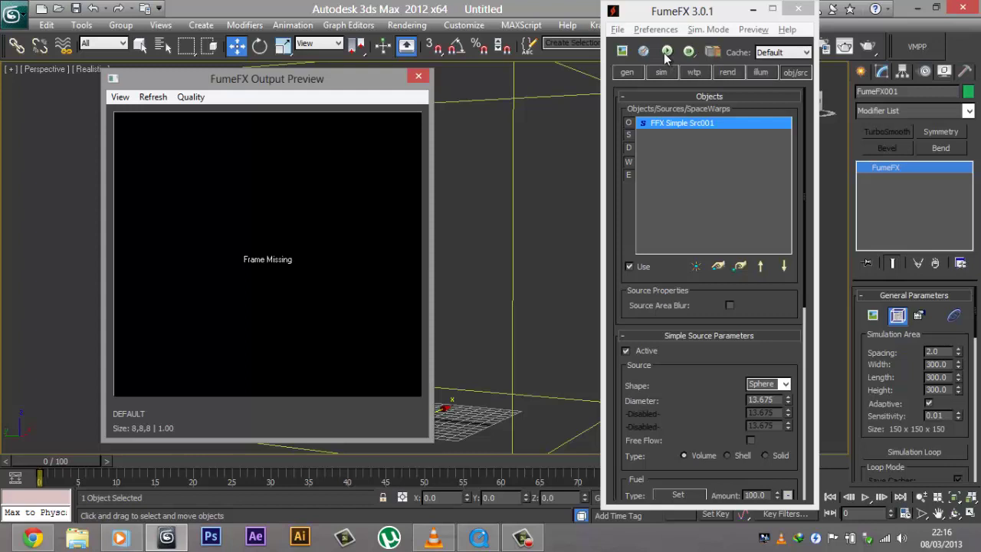
{"action": "left_click", "coordinate": [667, 52]}
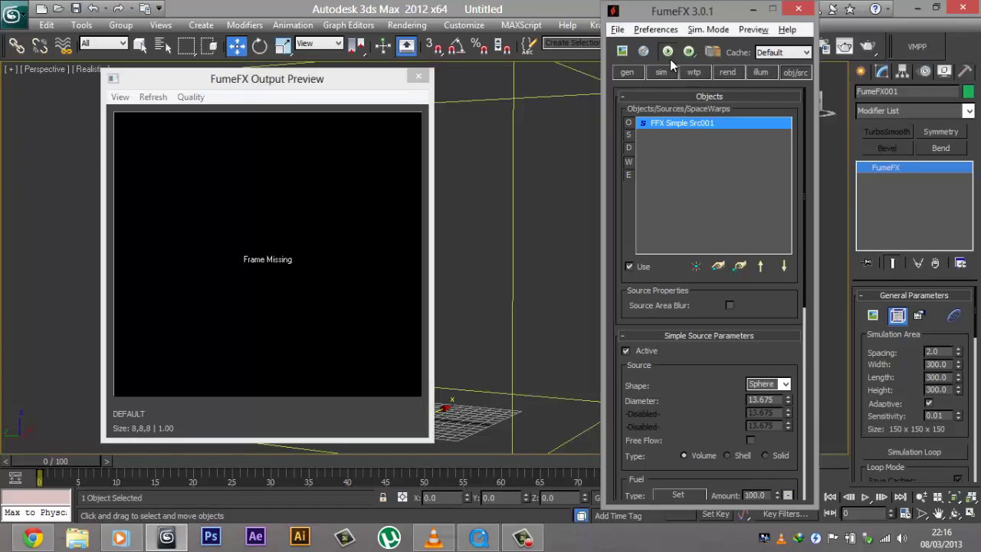
{"action": "left_click_drag", "start_coordinate": [457, 95], "coordinate": [589, 87]}
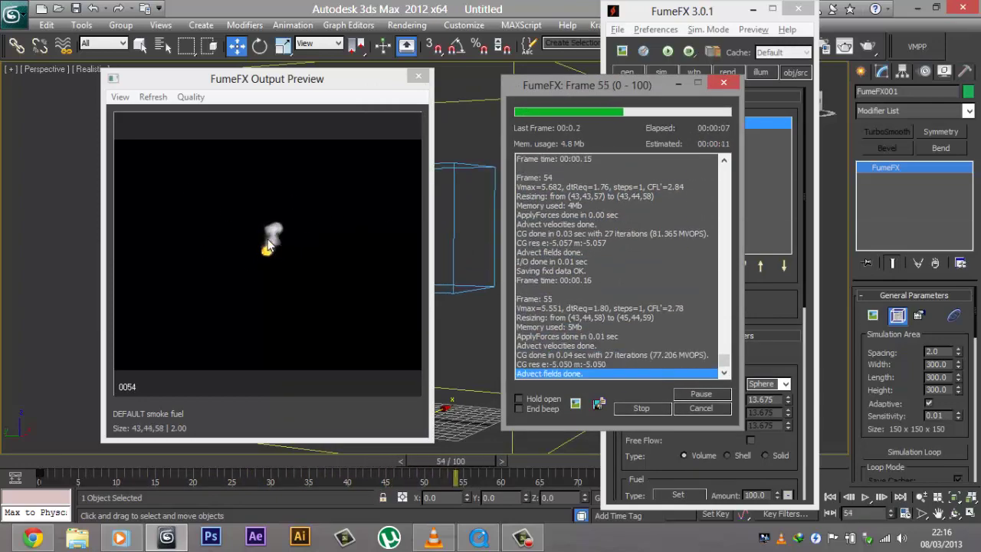
{"action": "left_click", "coordinate": [640, 407]}
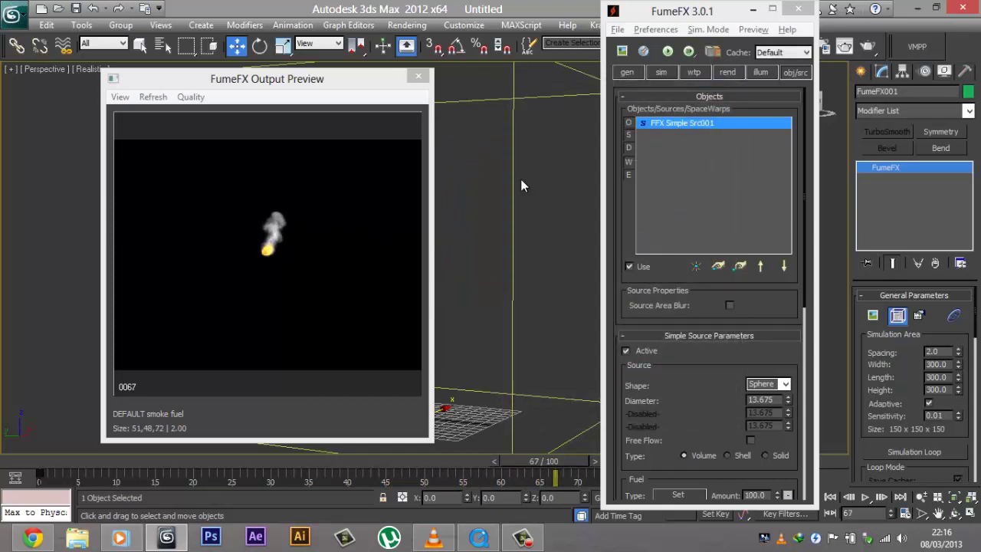
- Return the timeline to frame 0 to review the start of the simulation in the output preview
{"action": "left_click_drag", "start_coordinate": [353, 84], "coordinate": [365, 80]}
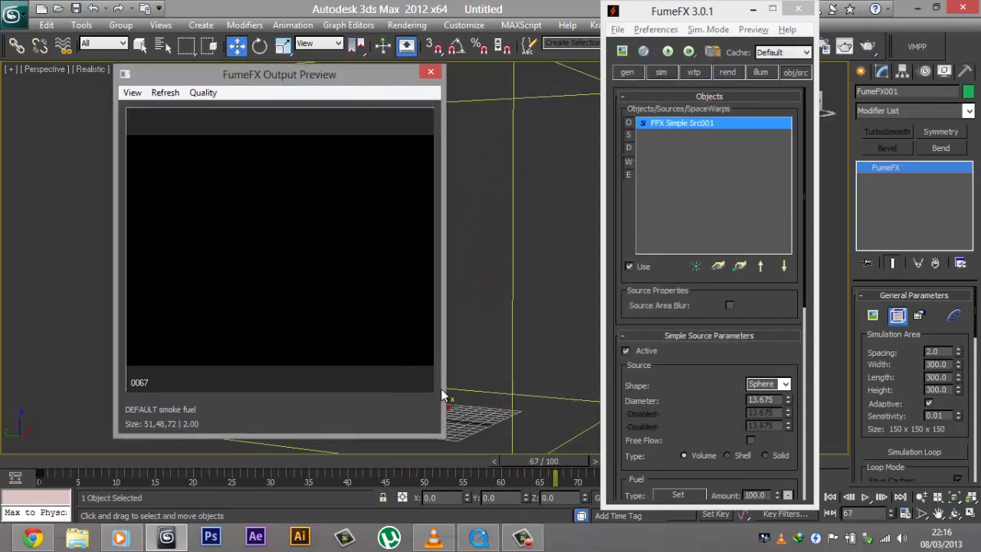
{"action": "left_click_drag", "start_coordinate": [529, 457], "coordinate": [42, 464]}
{"action": "key", "text": "w"}
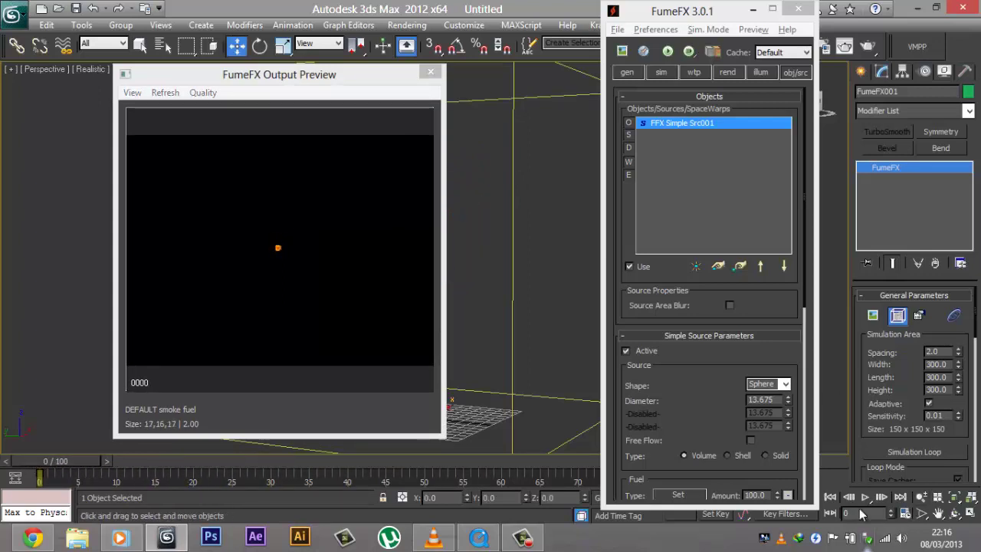
- Play back the simulation in the output preview and scrub the timeline to frame 60
{"action": "left_click", "coordinate": [863, 500]}
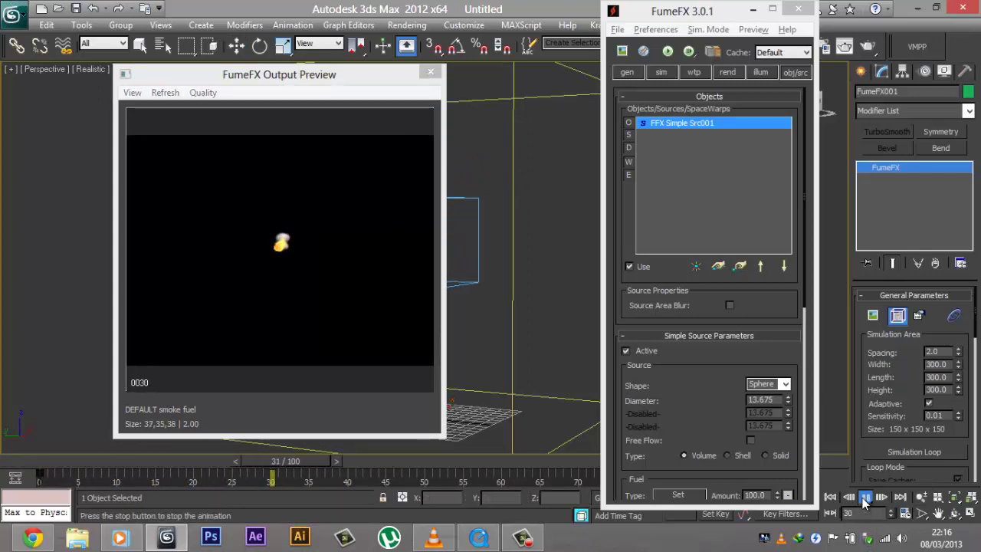
{"action": "left_click", "coordinate": [862, 497]}
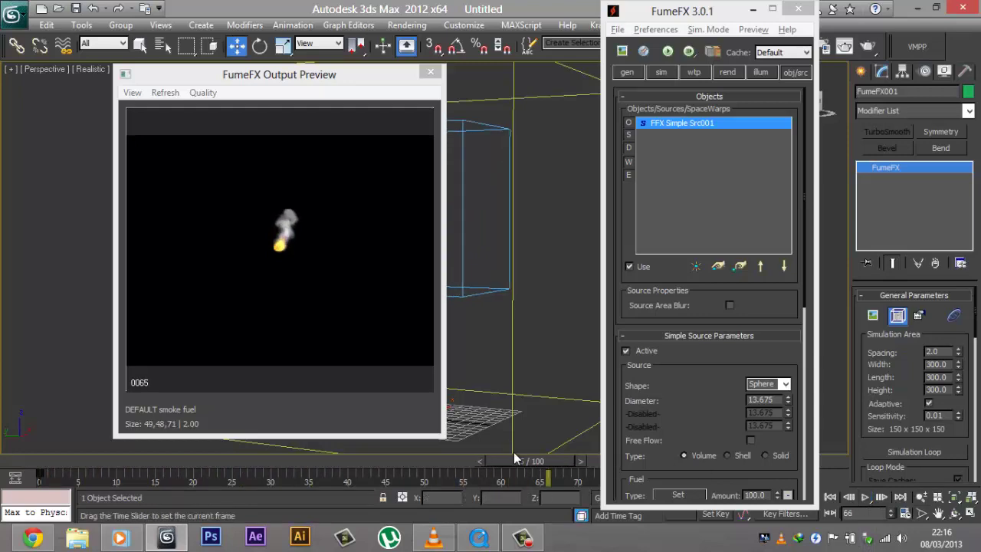
{"action": "left_click_drag", "start_coordinate": [371, 460], "coordinate": [500, 460]}
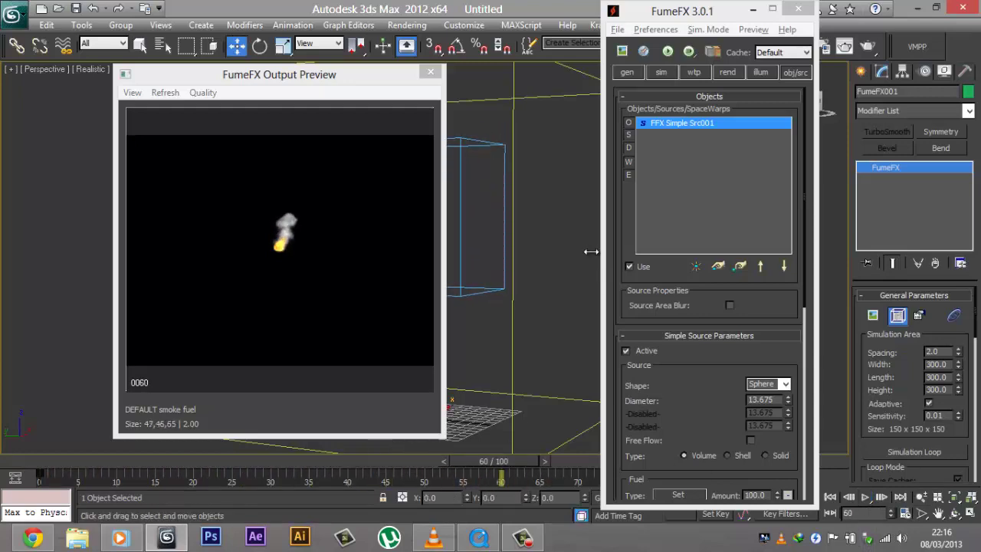
- Render the Perspective view at frame 60 twice to inspect the fire and smoke, closing each rendered image
{"action": "left_click", "coordinate": [866, 46]}
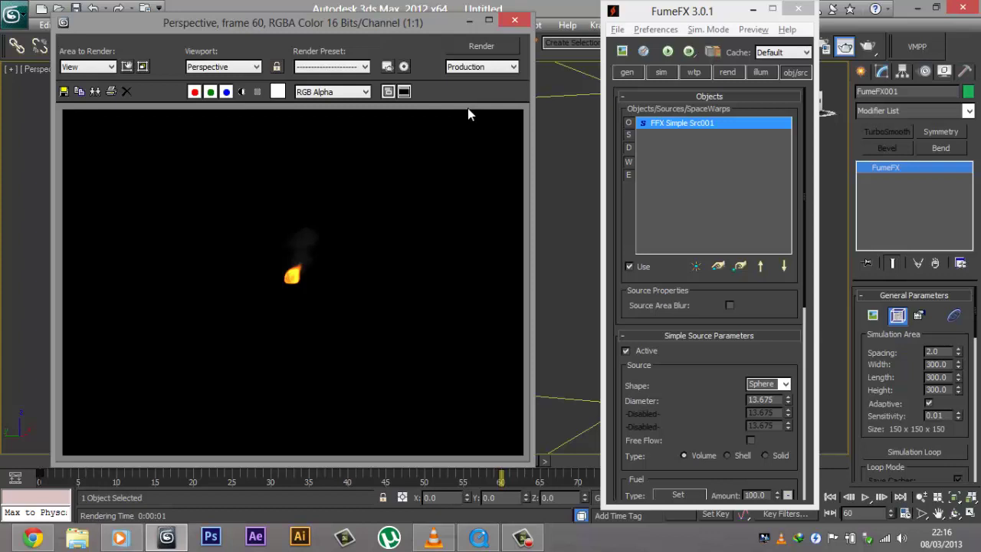
{"action": "left_click", "coordinate": [515, 23]}
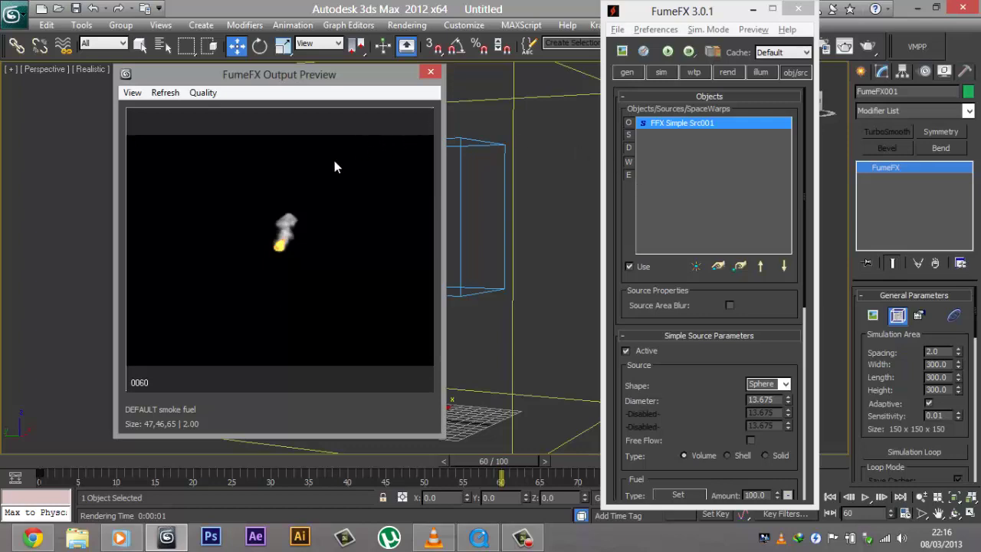
{"action": "key", "text": "shift+q"}
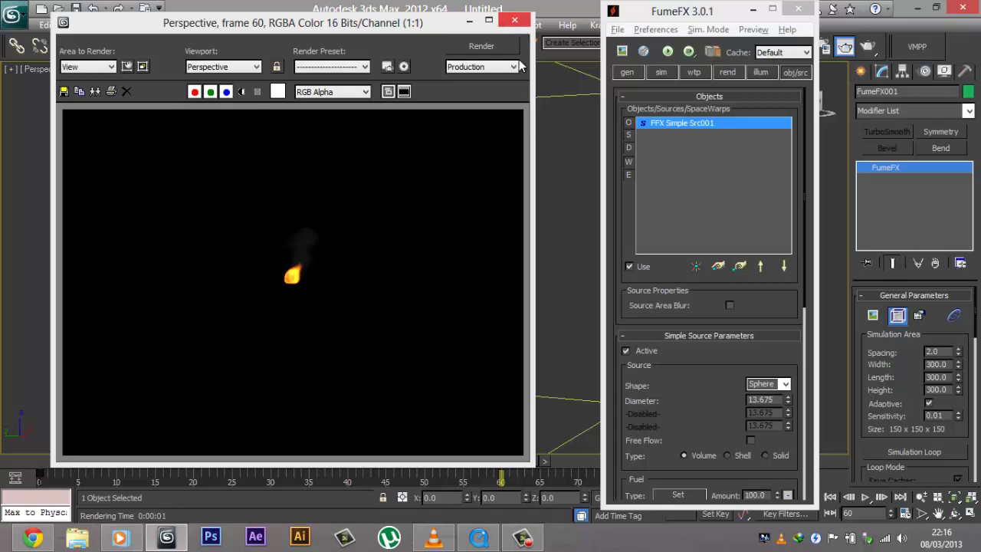
{"action": "left_click", "coordinate": [518, 21]}
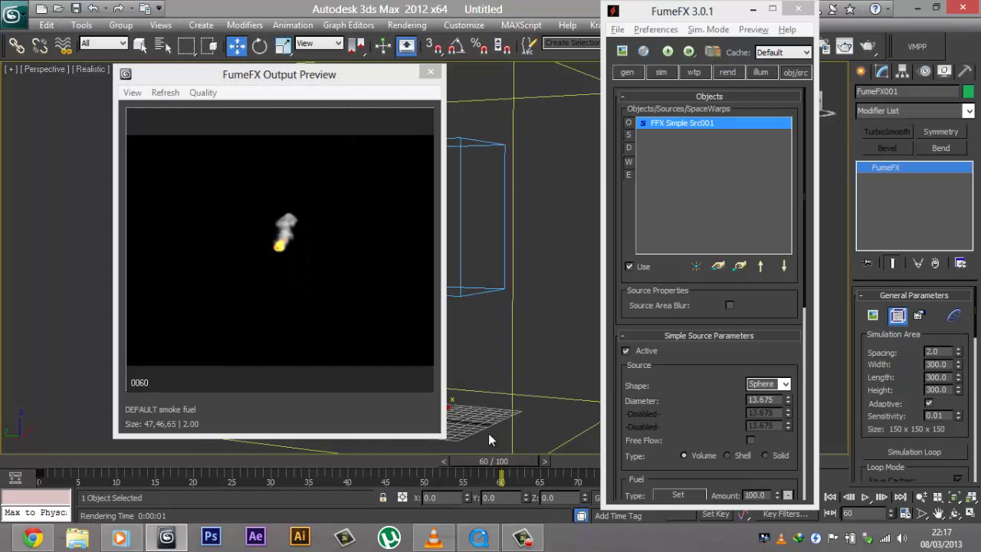
- Bring up the My First Particle Sims reference video to examine the target look, and minimise it
{"action": "left_click", "coordinate": [462, 542]}
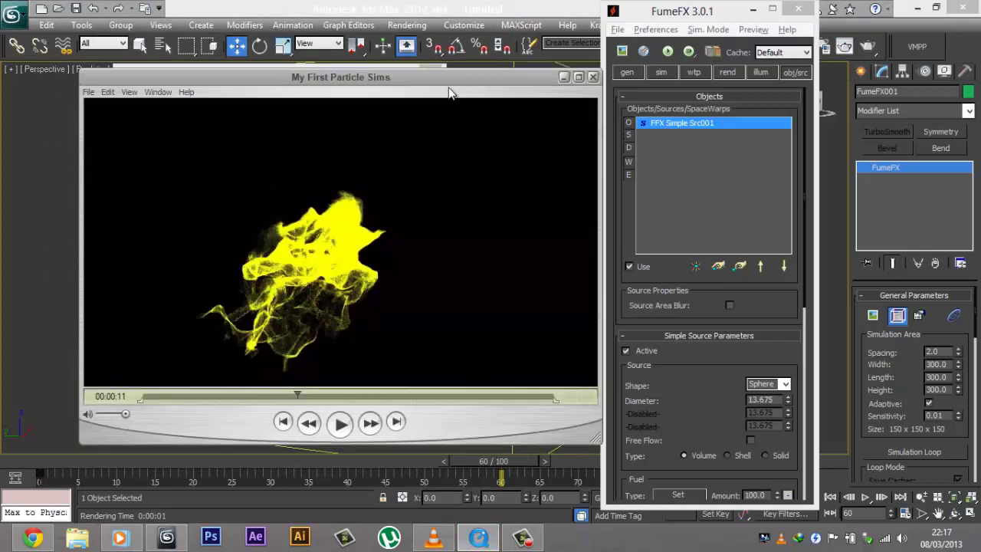
{"action": "left_click_drag", "start_coordinate": [448, 77], "coordinate": [436, 81]}
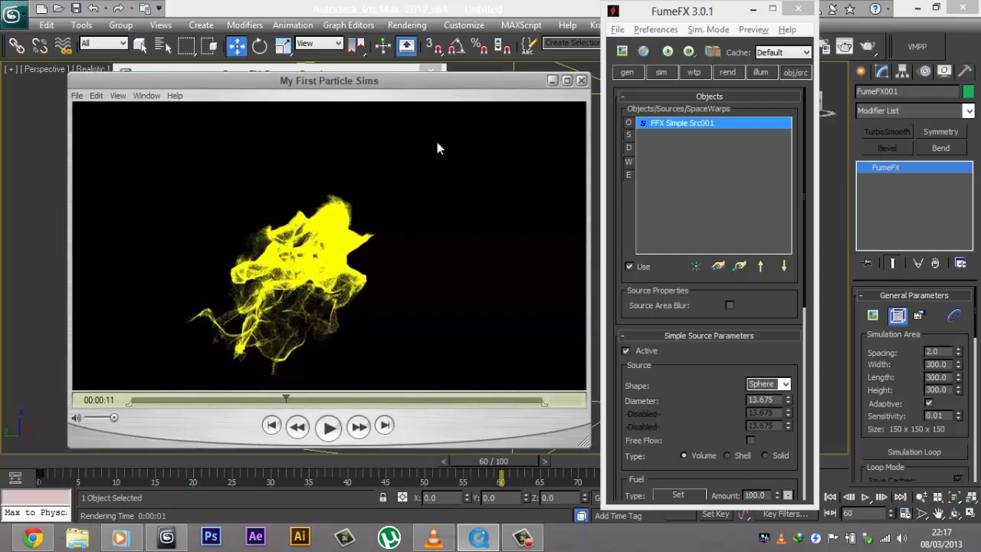
{"action": "left_click", "coordinate": [551, 81]}
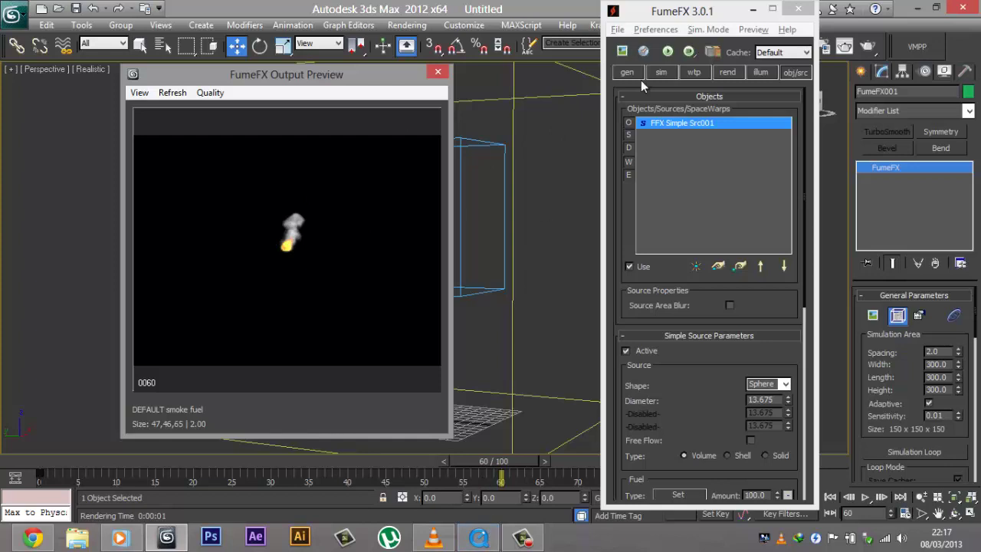
- Turn off Simulate Fuel in the FumeFX container's simulation settings
{"action": "left_click", "coordinate": [659, 72]}
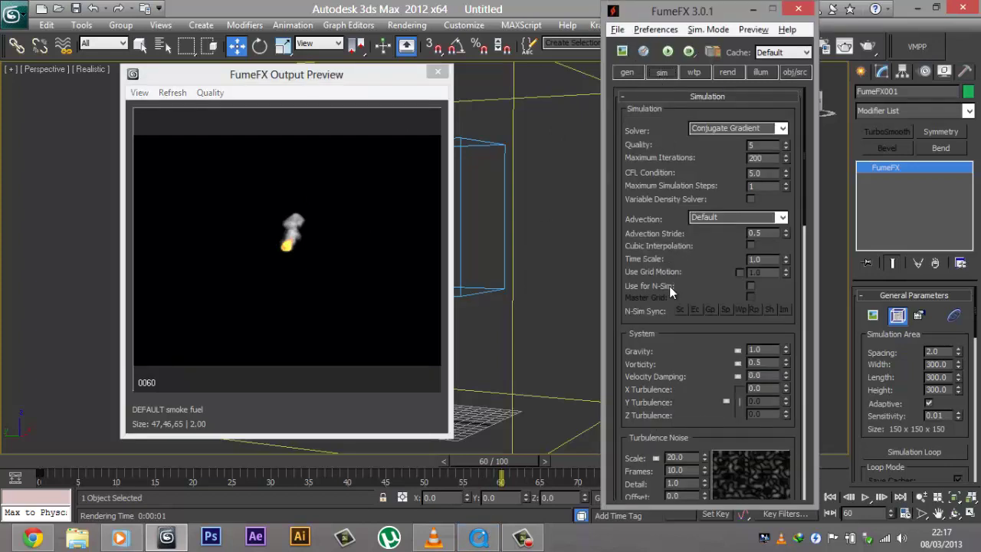
{"action": "left_click_drag", "start_coordinate": [669, 284], "coordinate": [663, 164]}
{"action": "scroll", "coordinate": [663, 163], "scroll_direction": "down", "scroll_amount": 5}
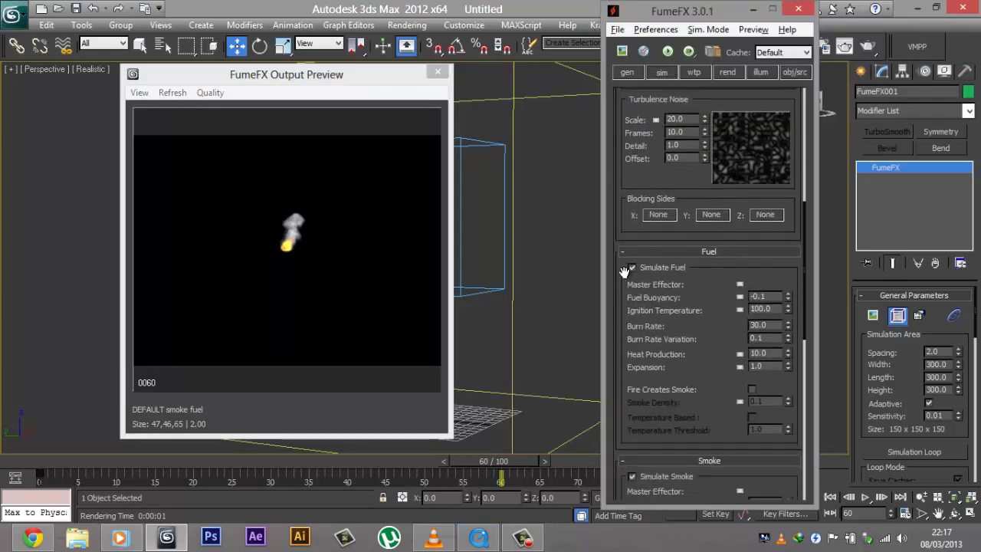
{"action": "left_click", "coordinate": [632, 267]}
{"action": "left_click_drag", "start_coordinate": [640, 189], "coordinate": [639, 161]}
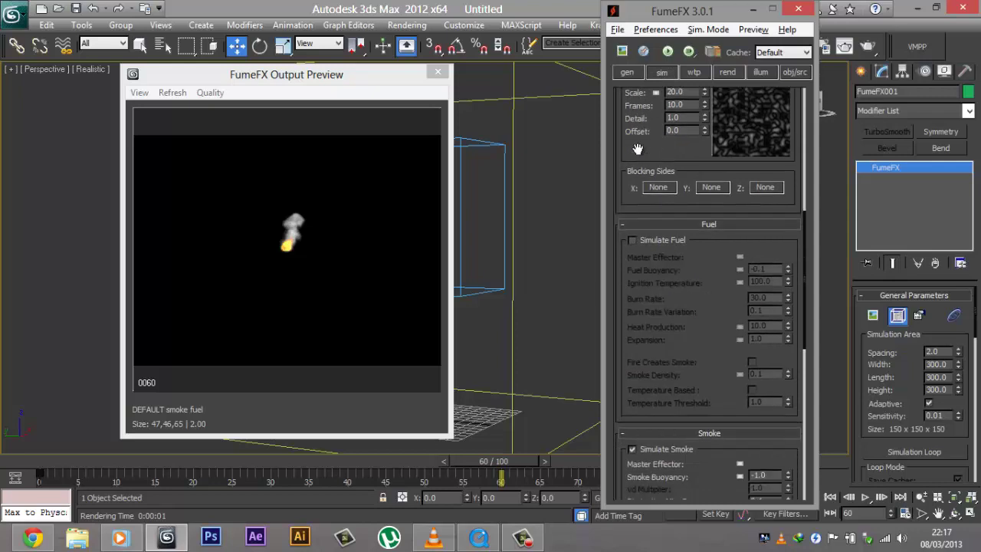
- Run the default simulation with smoke only and stop it around frame 56
{"action": "left_click", "coordinate": [669, 51]}
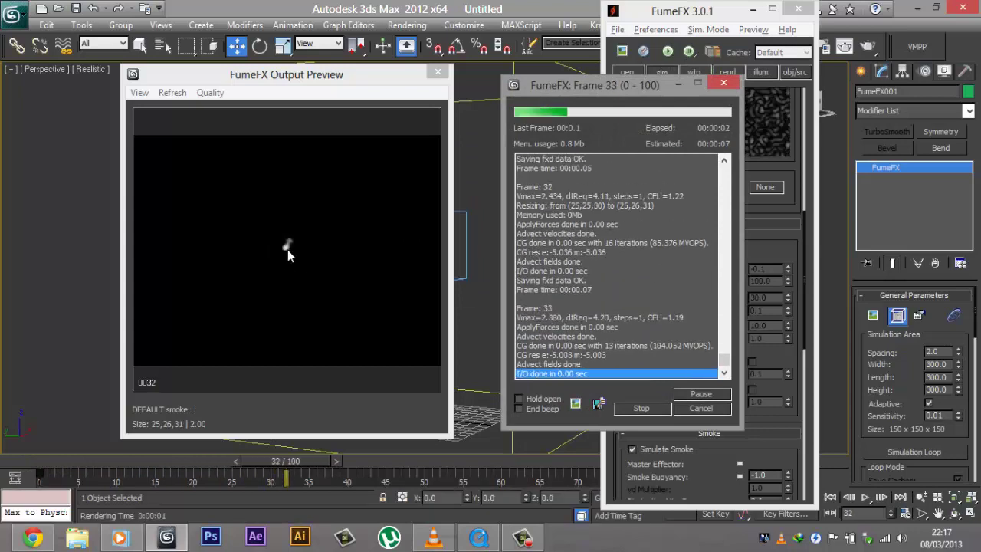
{"action": "left_click", "coordinate": [640, 407]}
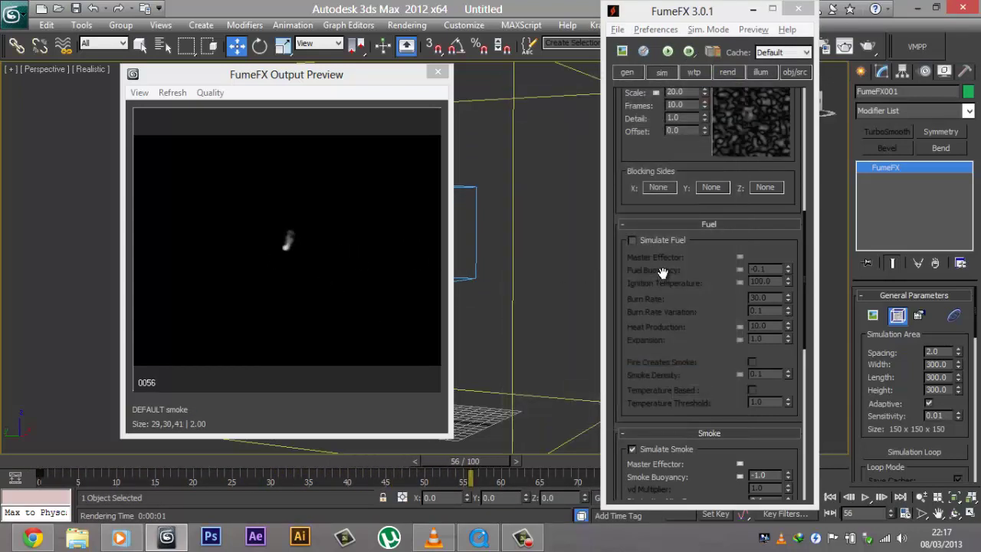
{"action": "left_click_drag", "start_coordinate": [664, 272], "coordinate": [665, 320]}
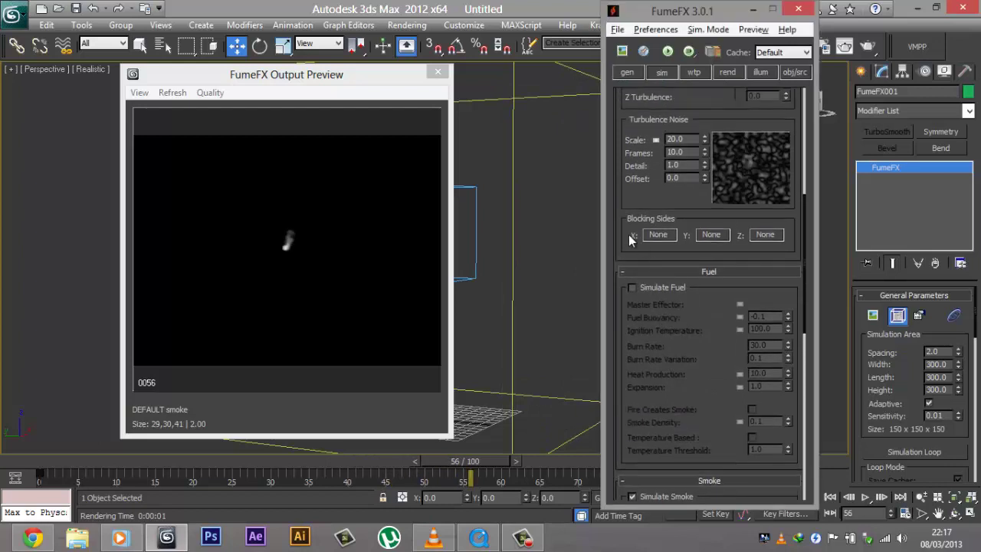
{"action": "left_click_drag", "start_coordinate": [630, 179], "coordinate": [635, 123]}
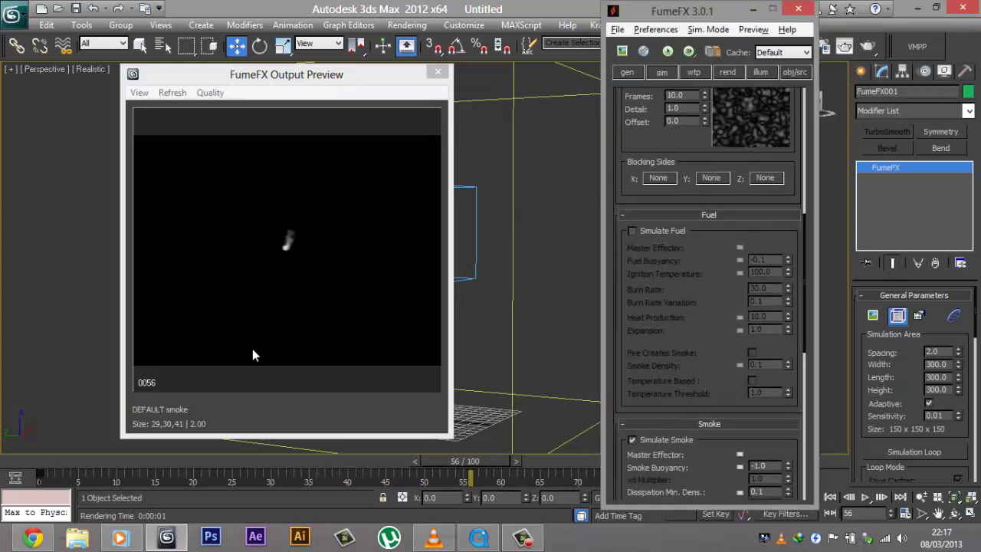
- Reopen the My First Particle Sims video, scrub it around the 11-second mark to examine the particle motion, and minimise it
{"action": "left_click", "coordinate": [434, 537]}
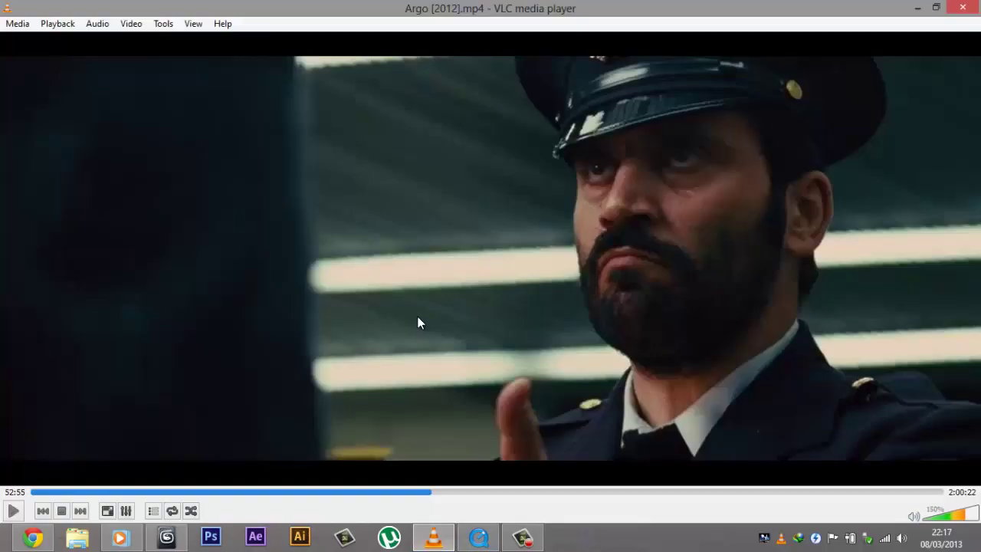
{"action": "left_click", "coordinate": [434, 536]}
{"action": "left_click", "coordinate": [478, 536]}
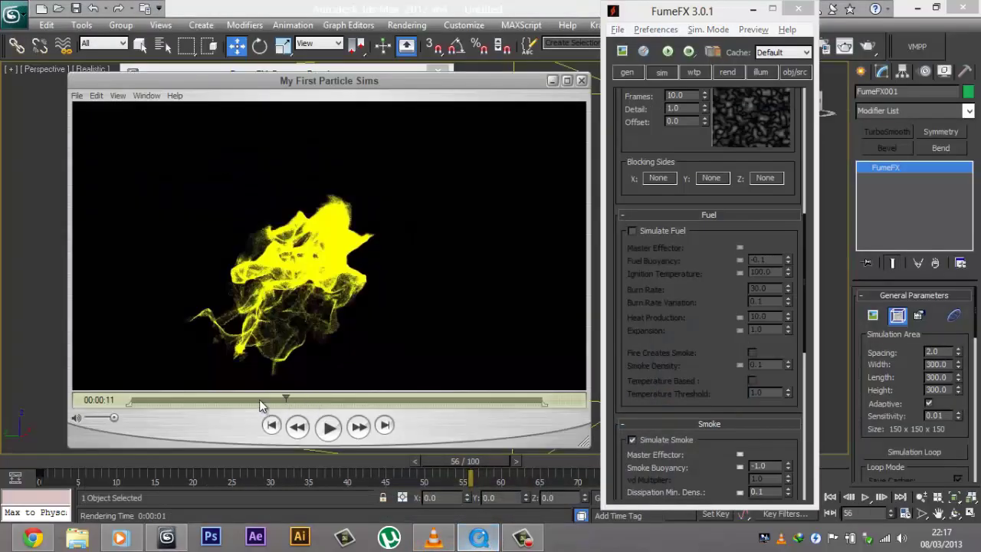
{"action": "left_click", "coordinate": [287, 401]}
{"action": "mouse_move", "coordinate": [286, 401]}
{"action": "left_mouse_down"}
{"action": "mouse_move", "coordinate": [306, 399]}
{"action": "mouse_move", "coordinate": [287, 401]}
{"action": "left_mouse_up"}
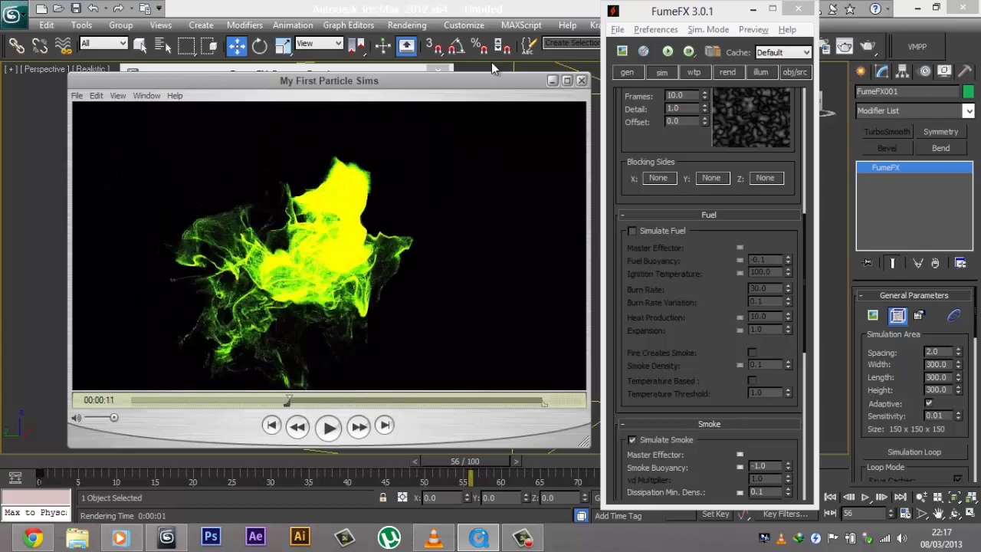
{"action": "left_click", "coordinate": [552, 80]}
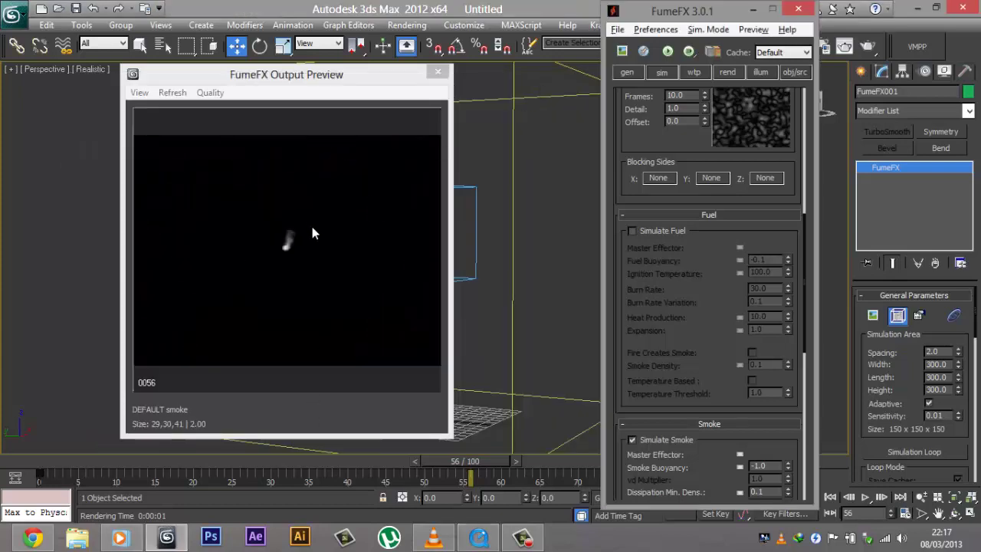
- Scrub the smoke simulation back to frame 46, and select the simple source in the viewport
{"action": "left_click_drag", "start_coordinate": [456, 460], "coordinate": [391, 458]}
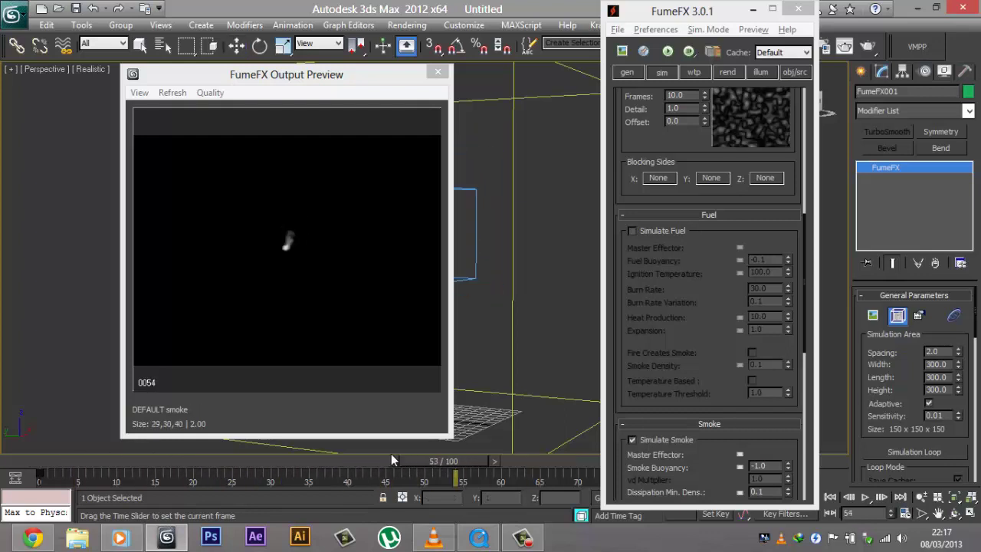
{"action": "key", "text": "w"}
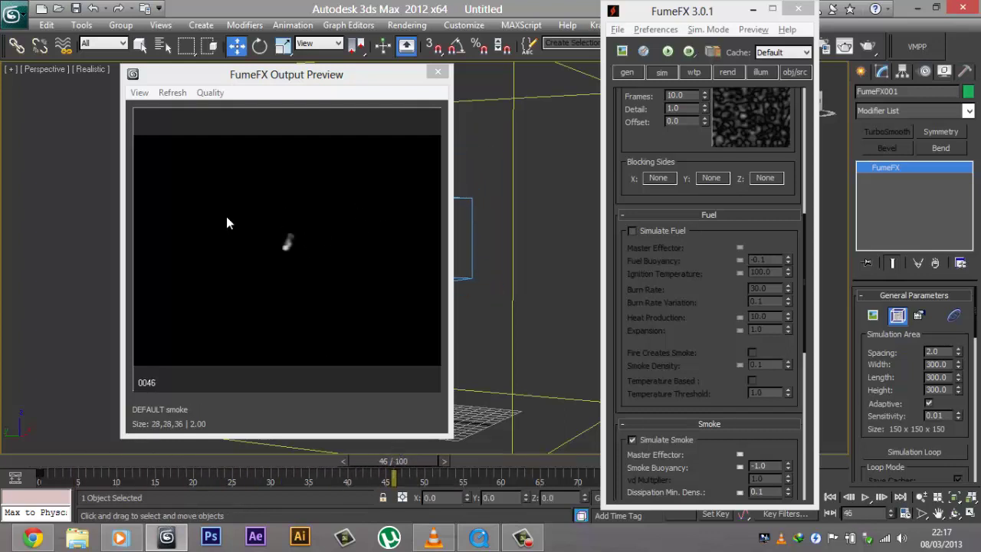
{"action": "left_click_drag", "start_coordinate": [406, 73], "coordinate": [306, 165]}
{"action": "left_click", "coordinate": [418, 251]}
- Try to enlarge the simple source with a uniform scale of about 379 percent
{"action": "key", "text": "e"}
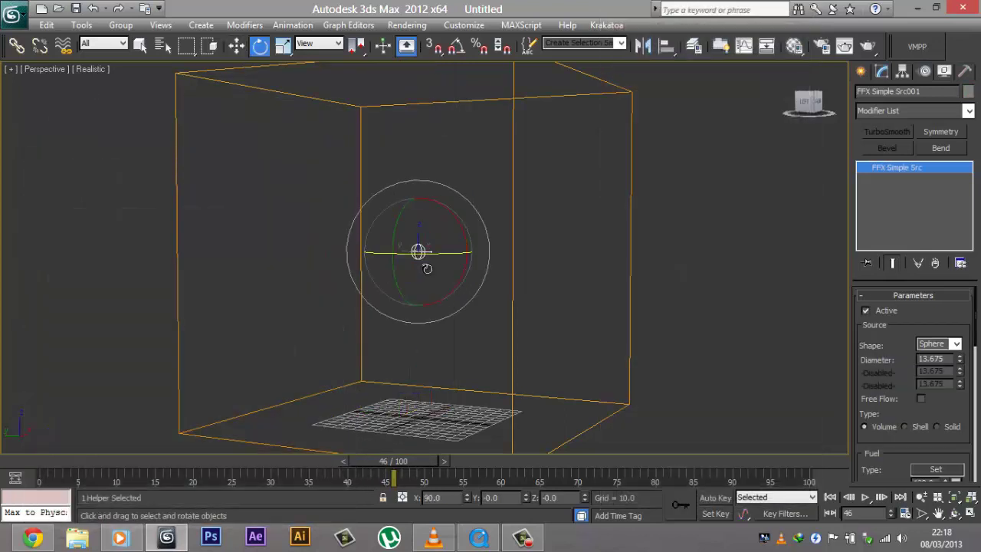
{"action": "key", "text": "r"}
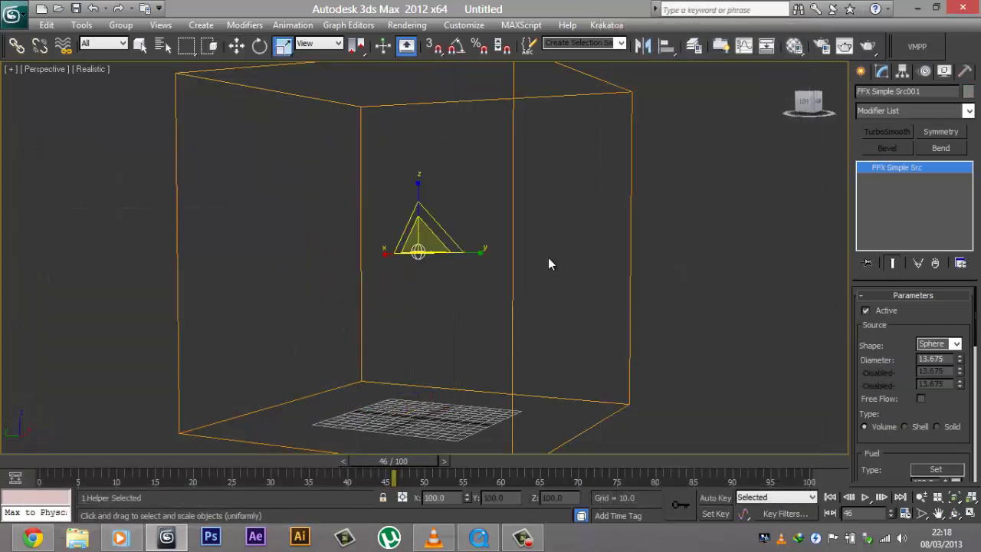
{"action": "left_click_drag", "start_coordinate": [416, 245], "coordinate": [443, 62]}
{"action": "key", "text": "ctrl+z"}
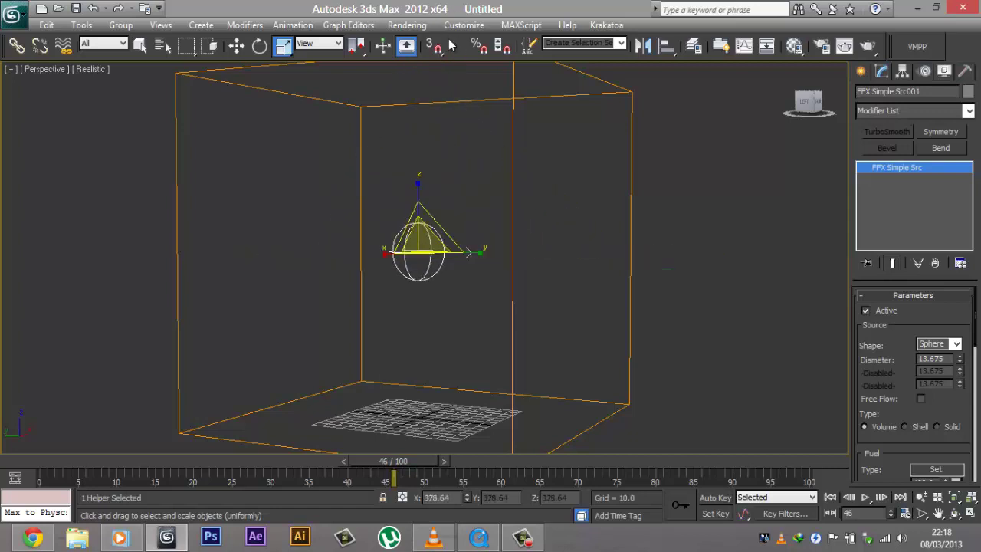
- Increase the simple source's sphere diameter to roughly double, and reselect the FumeFX container
{"action": "key", "text": "w"}
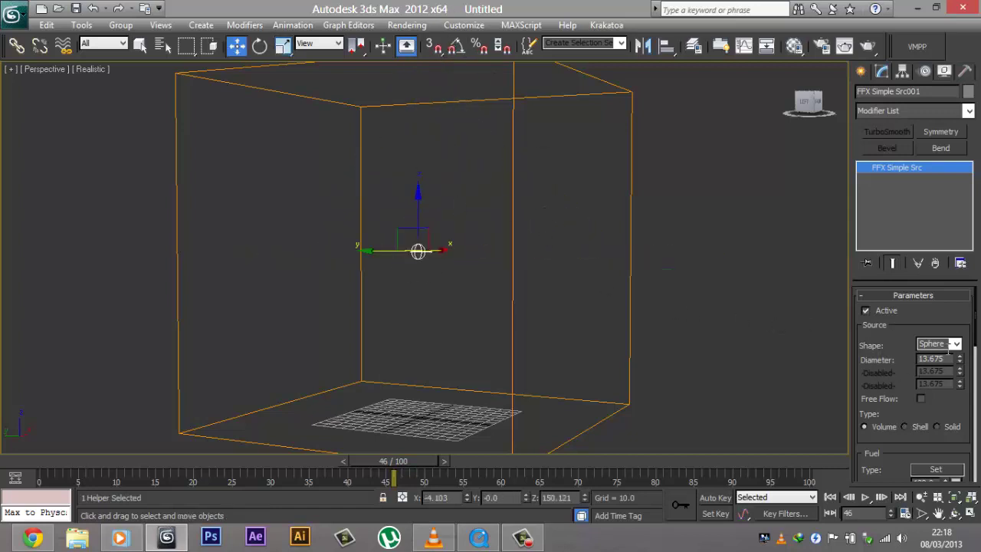
{"action": "left_click_drag", "start_coordinate": [959, 358], "coordinate": [942, 273]}
{"action": "left_click", "coordinate": [629, 230]}
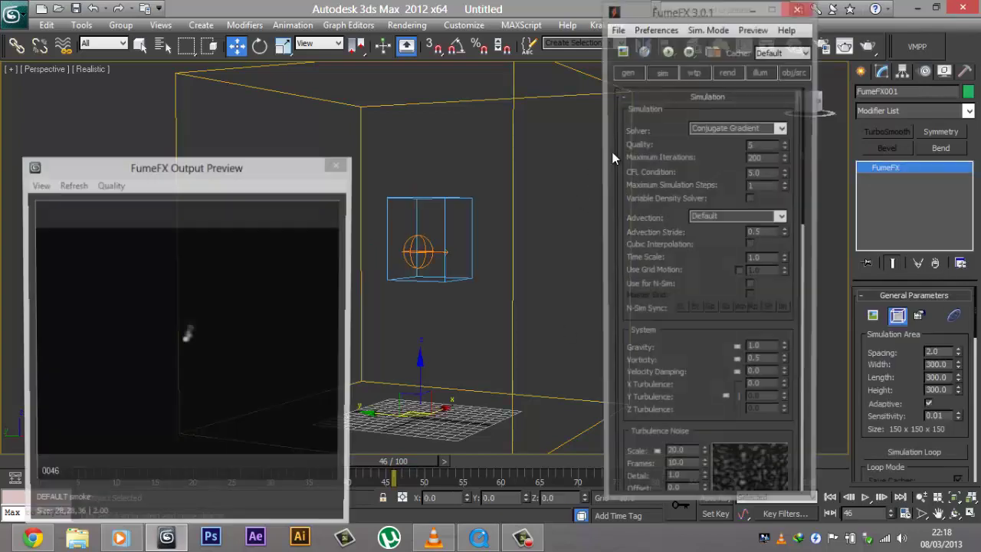
- Rerun the default simulation with the enlarged source, watching the output preview, and stop it past frame 50
{"action": "left_click_drag", "start_coordinate": [169, 166], "coordinate": [282, 78]}
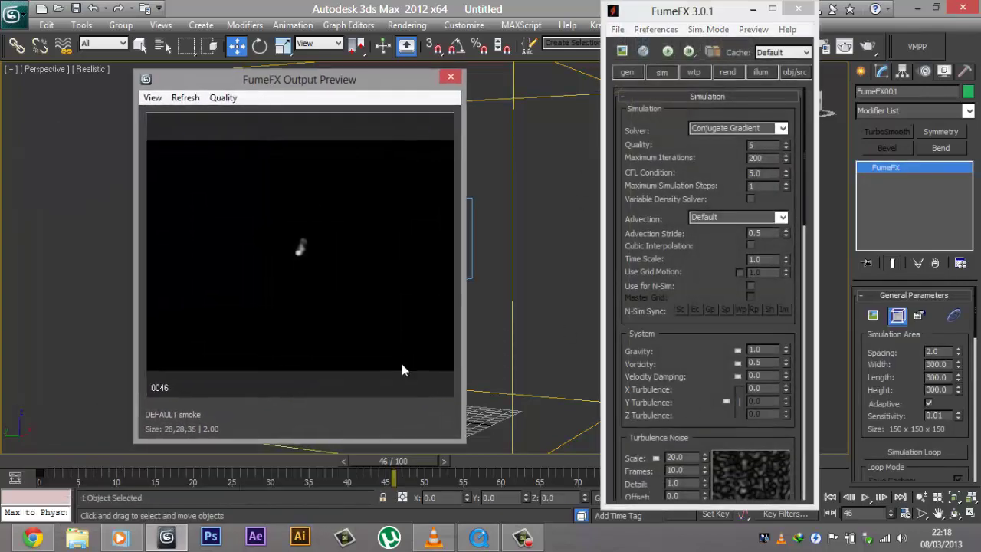
{"action": "left_click_drag", "start_coordinate": [380, 458], "coordinate": [48, 462]}
{"action": "key", "text": "w"}
{"action": "left_click", "coordinate": [666, 52]}
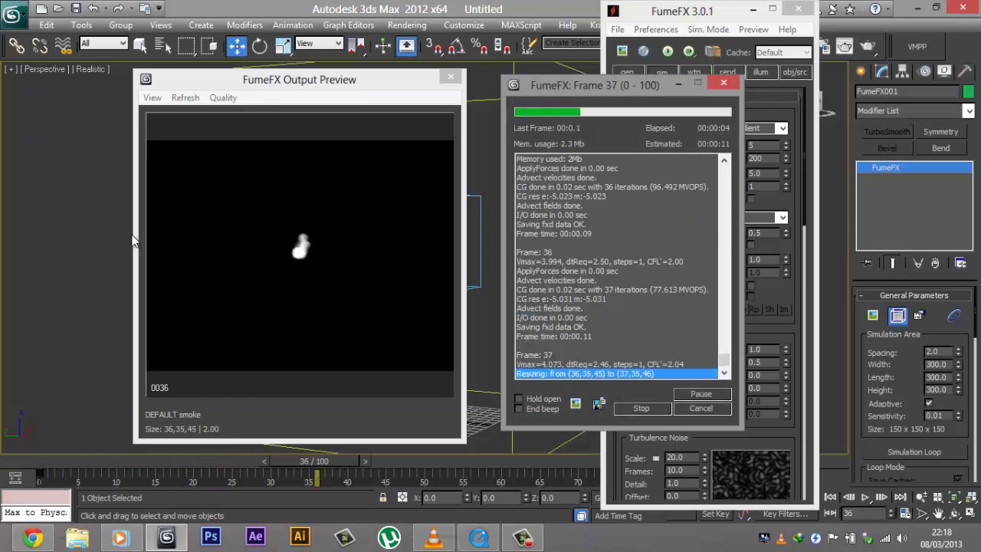
{"action": "left_click", "coordinate": [646, 409]}
- Scrub the simulation back to frame 35 and compare the smoke with the particle sims reference video
{"action": "left_click_drag", "start_coordinate": [425, 463], "coordinate": [299, 474]}
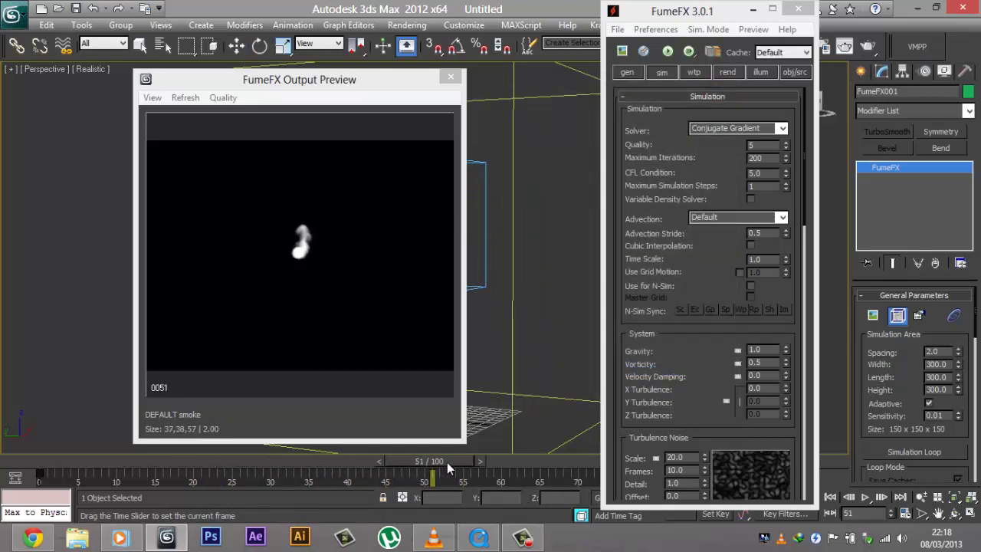
{"action": "left_click", "coordinate": [479, 539]}
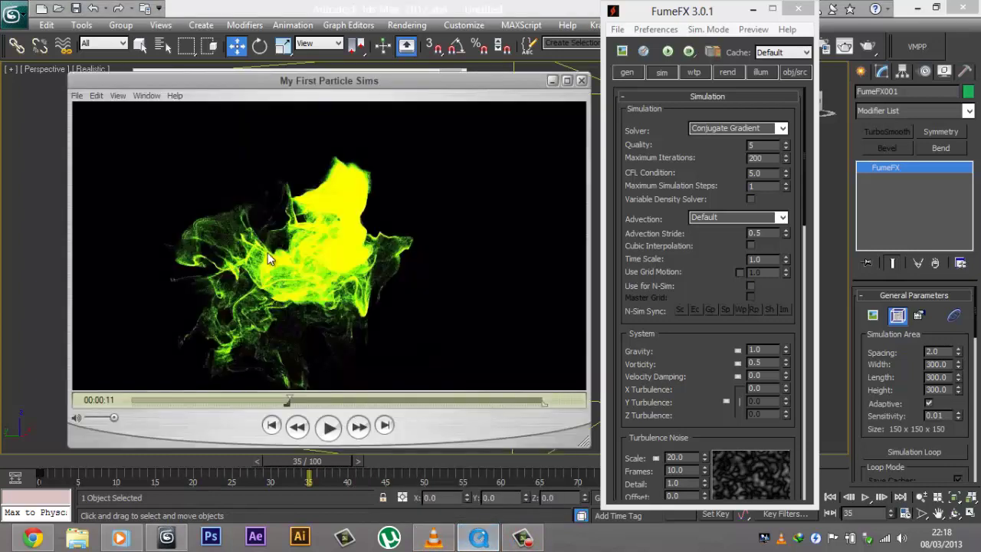
{"action": "left_click", "coordinate": [551, 81]}
- Set the container's X Turbulence to 6 and run the default simulation again
{"action": "left_click", "coordinate": [663, 244]}
{"action": "scroll", "coordinate": [674, 245], "scroll_direction": "down", "scroll_amount": 5}
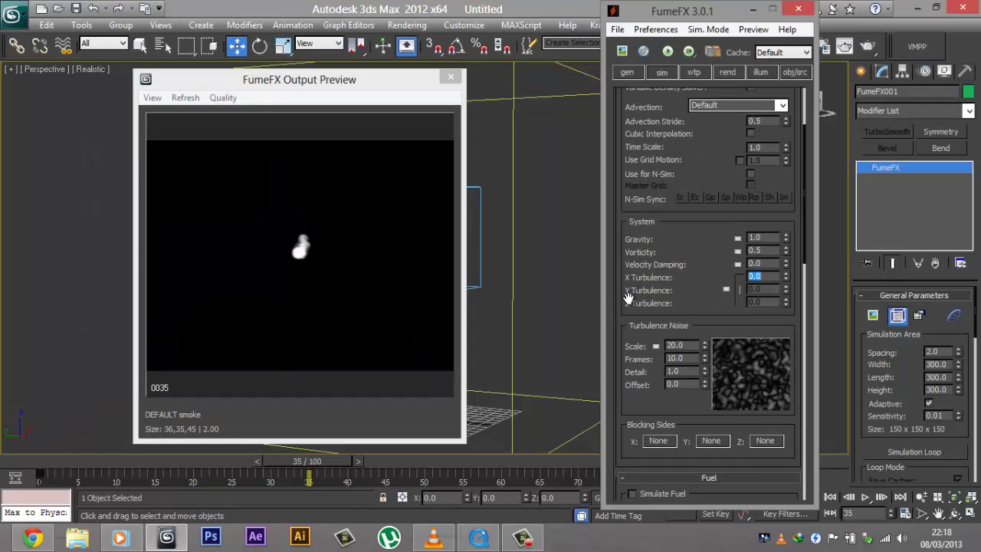
{"action": "double_click", "coordinate": [755, 275]}
{"action": "type", "text": "6"}
{"action": "key", "text": "Return"}
{"action": "left_click", "coordinate": [667, 52]}
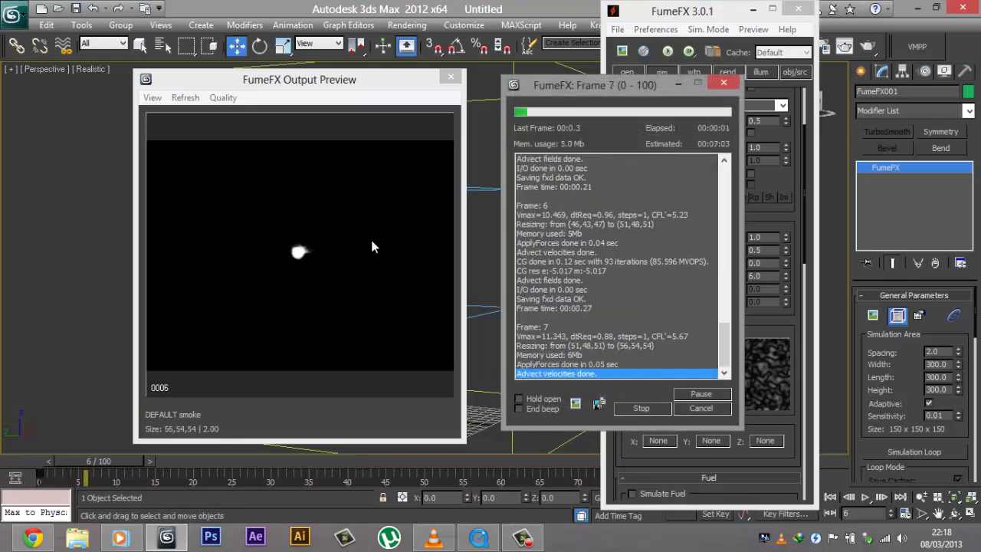
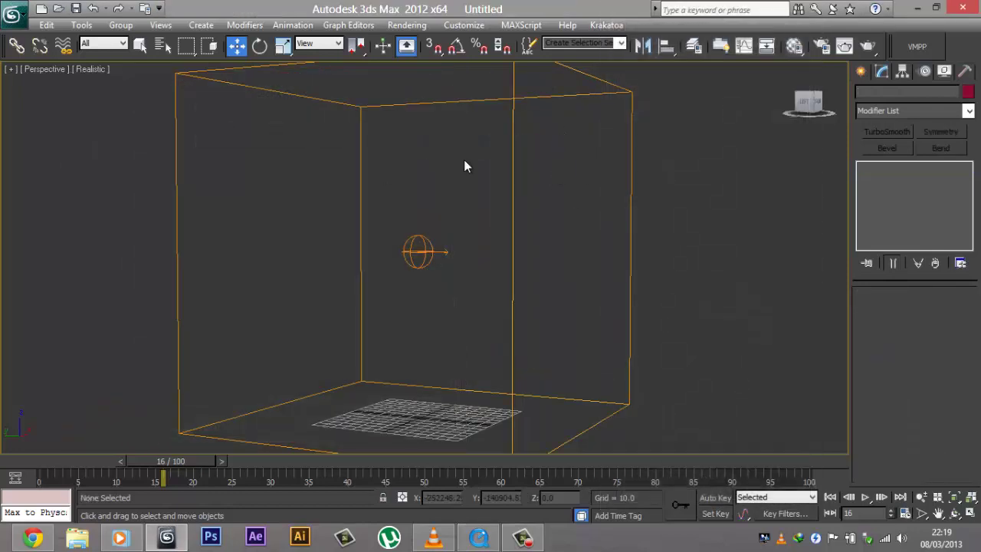
- Move the simple source near a lower corner of the FumeFX container, to about X -97, Y -68, Z 50
{"action": "left_click_drag", "start_coordinate": [606, 156], "coordinate": [668, 210]}
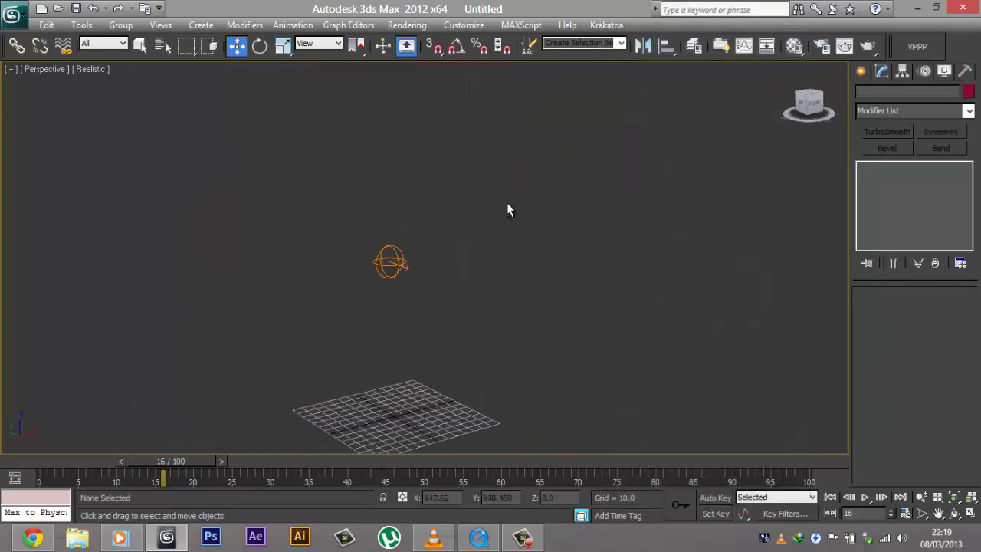
{"action": "middle_click_drag", "start_coordinate": [506, 203], "coordinate": [550, 180]}
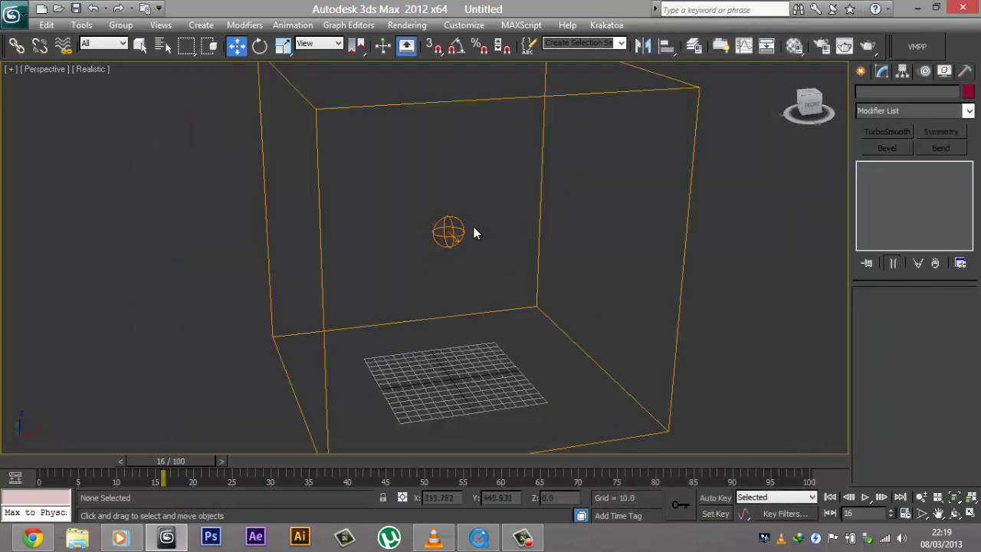
{"action": "left_click", "coordinate": [451, 230]}
{"action": "key", "text": "alt+w"}
{"action": "middle_click_drag", "start_coordinate": [615, 133], "coordinate": [626, 119]}
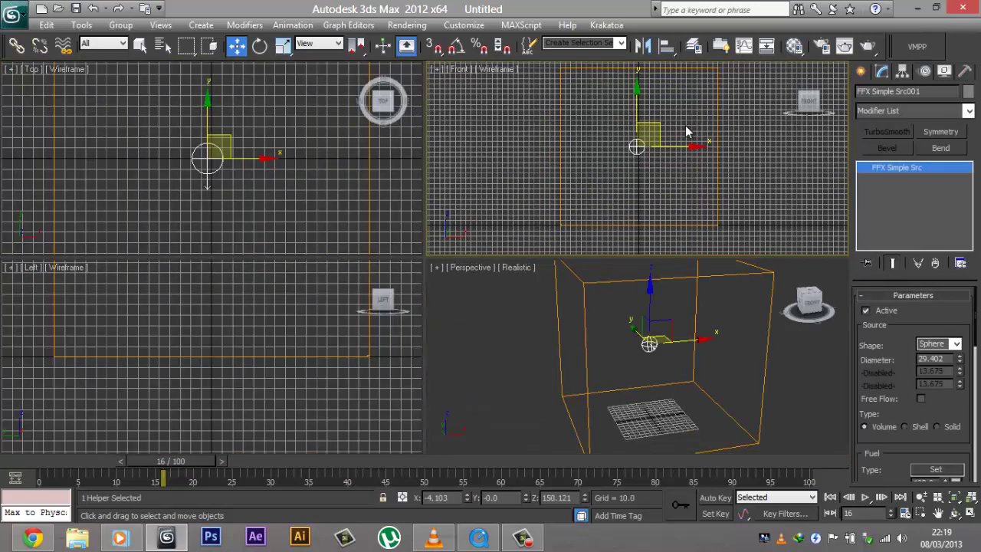
{"action": "left_click_drag", "start_coordinate": [648, 138], "coordinate": [606, 192]}
{"action": "scroll", "coordinate": [175, 189], "scroll_direction": "down", "scroll_amount": 4}
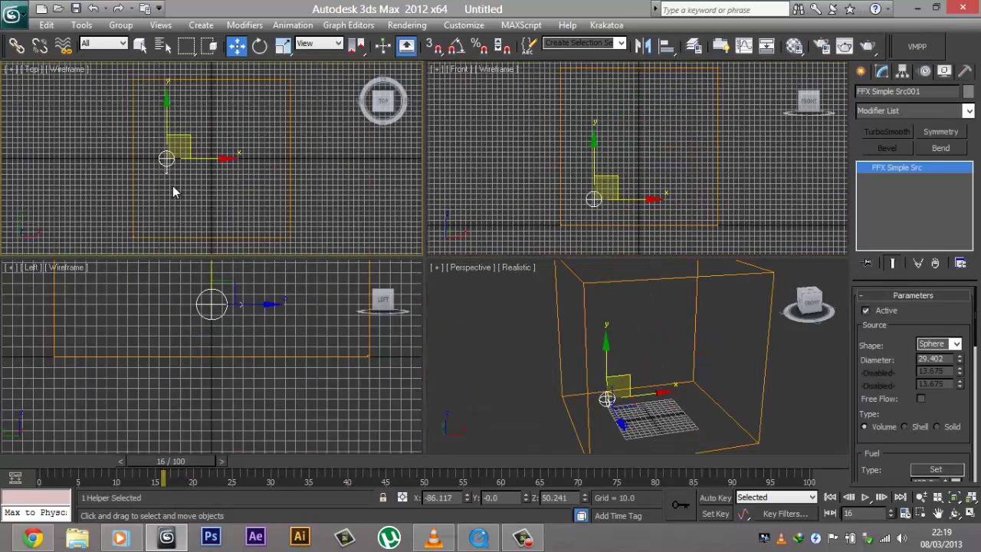
{"action": "left_click_drag", "start_coordinate": [191, 134], "coordinate": [194, 161]}
{"action": "middle_click", "coordinate": [580, 340]}
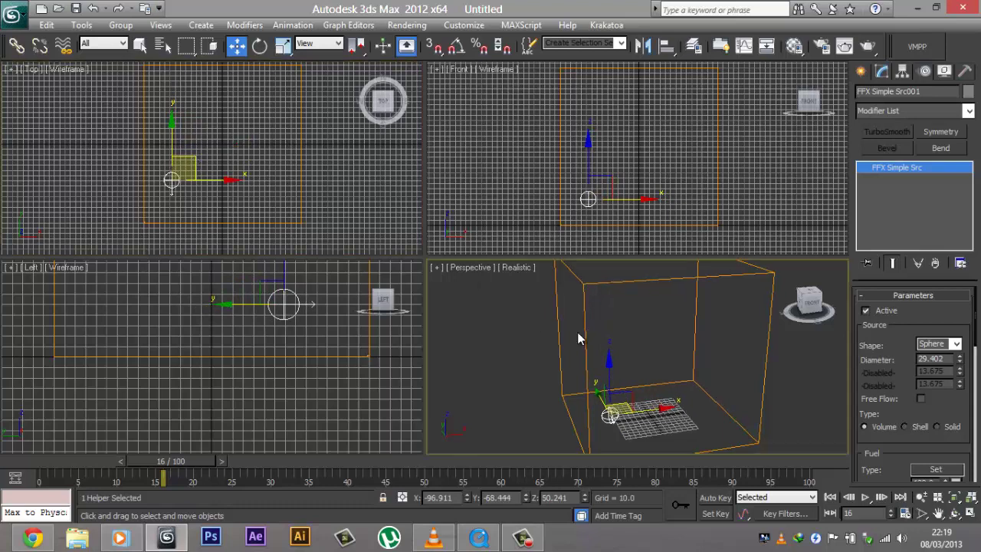
{"action": "key", "text": "alt+w"}
{"action": "scroll", "coordinate": [499, 313], "scroll_direction": "up", "scroll_amount": 3}
{"action": "middle_click_drag", "start_coordinate": [491, 253], "coordinate": [472, 255]}
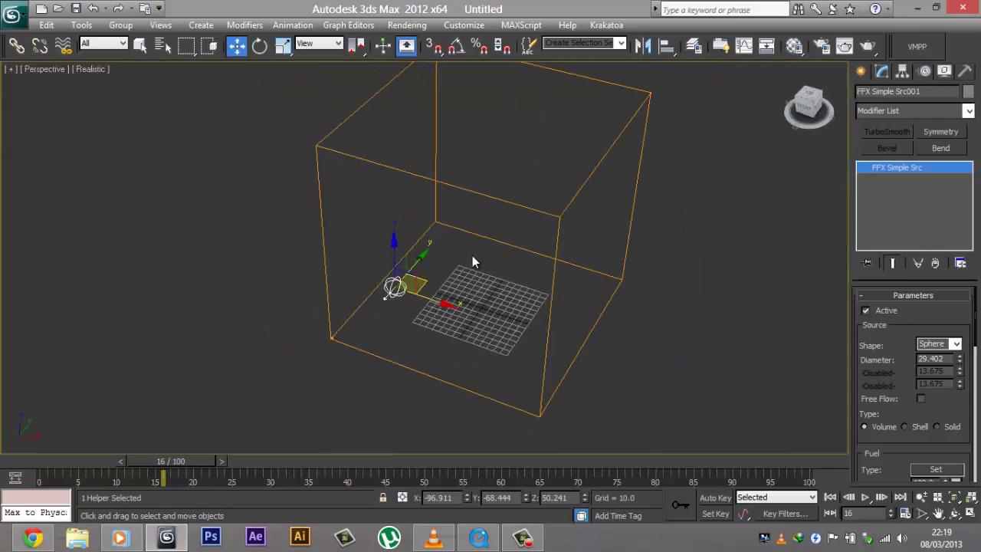
- Turn on auto keying at frame 0 and key the source at frame 40 at about X 84, Y 45, Z 186
{"action": "key", "text": "n"}
{"action": "left_click_drag", "start_coordinate": [189, 460], "coordinate": [77, 460]}
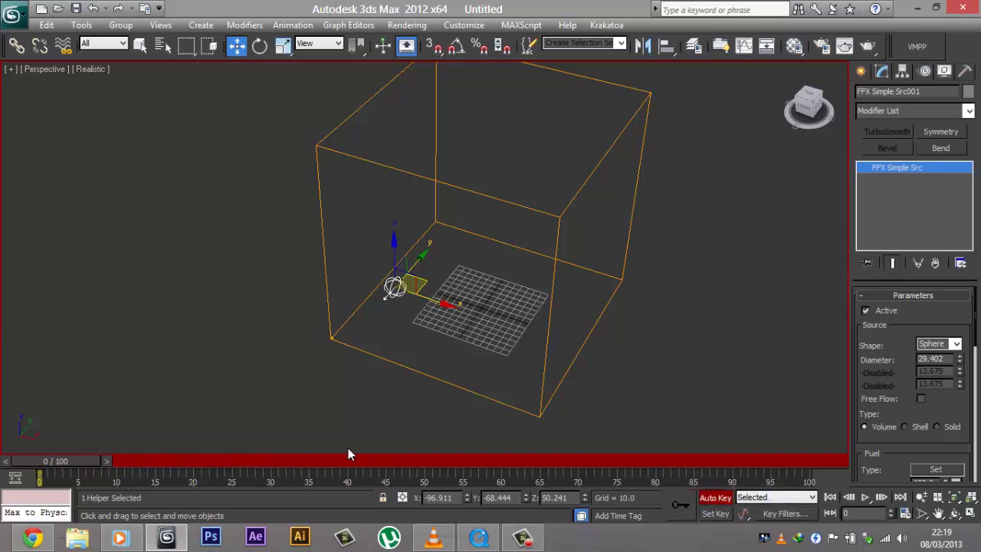
{"action": "left_click_drag", "start_coordinate": [70, 460], "coordinate": [366, 445]}
{"action": "key", "text": "w"}
{"action": "middle_click_drag", "start_coordinate": [398, 361], "coordinate": [460, 307], "text": "alt"}
{"action": "key", "text": "alt+w"}
{"action": "left_click_drag", "start_coordinate": [609, 183], "coordinate": [694, 115]}
{"action": "middle_click_drag", "start_coordinate": [111, 207], "coordinate": [115, 240]}
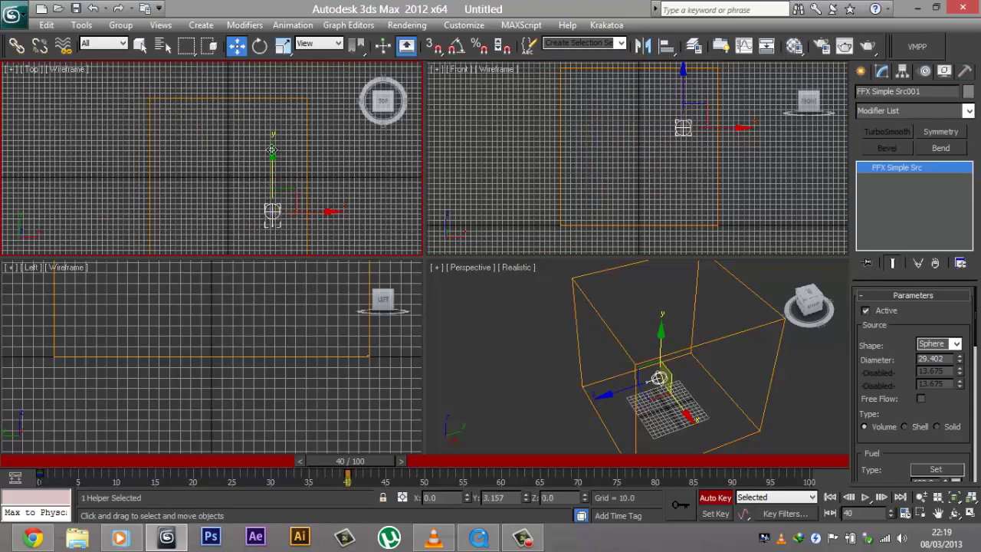
{"action": "left_click_drag", "start_coordinate": [272, 207], "coordinate": [272, 147]}
{"action": "right_click", "coordinate": [637, 311]}
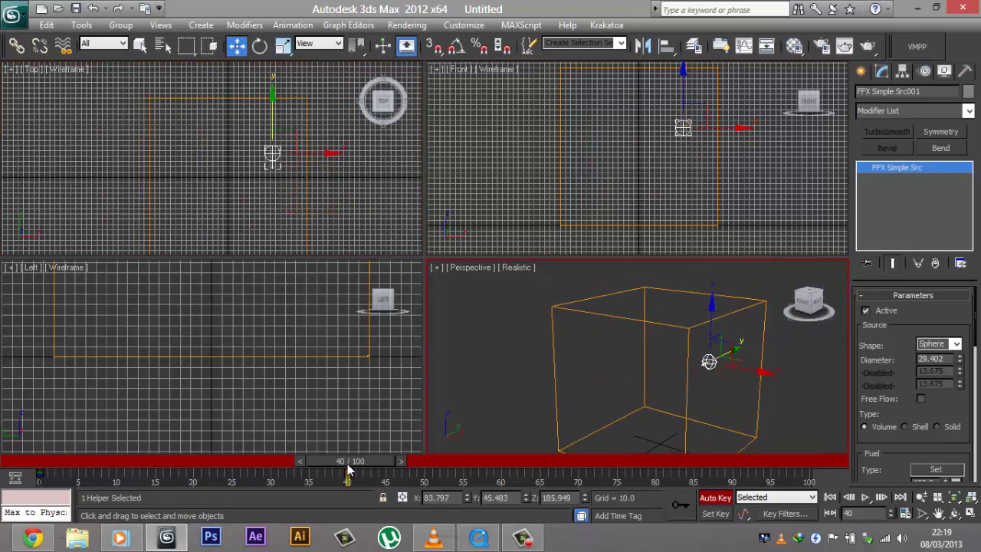
- Key the source at frame 70 near the container floor, at about X 10, Y -93, Z 34
{"action": "left_click_drag", "start_coordinate": [346, 464], "coordinate": [565, 457]}
{"action": "key", "text": "w"}
{"action": "middle_click_drag", "start_coordinate": [320, 197], "coordinate": [320, 168]}
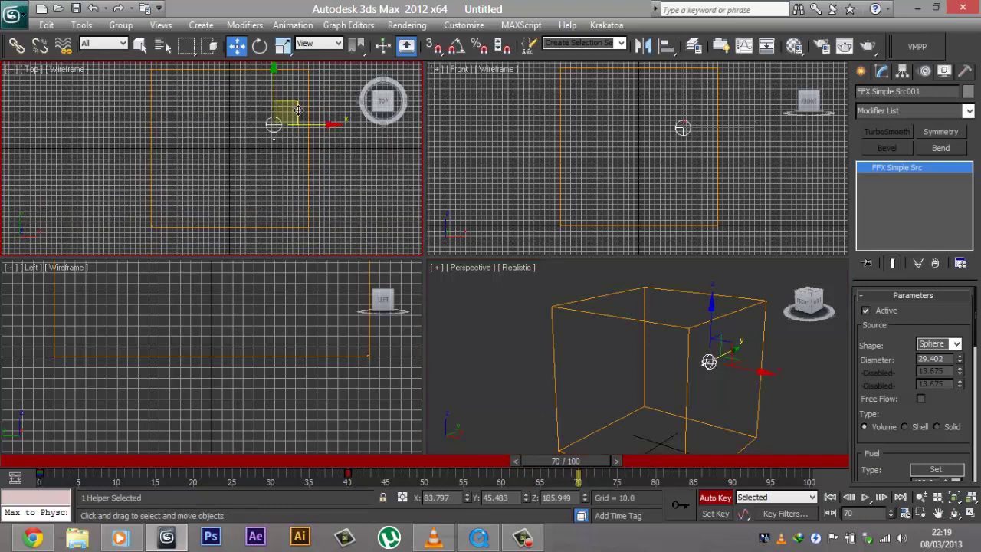
{"action": "left_click_drag", "start_coordinate": [308, 101], "coordinate": [307, 174]}
{"action": "middle_click_drag", "start_coordinate": [657, 113], "coordinate": [639, 103]}
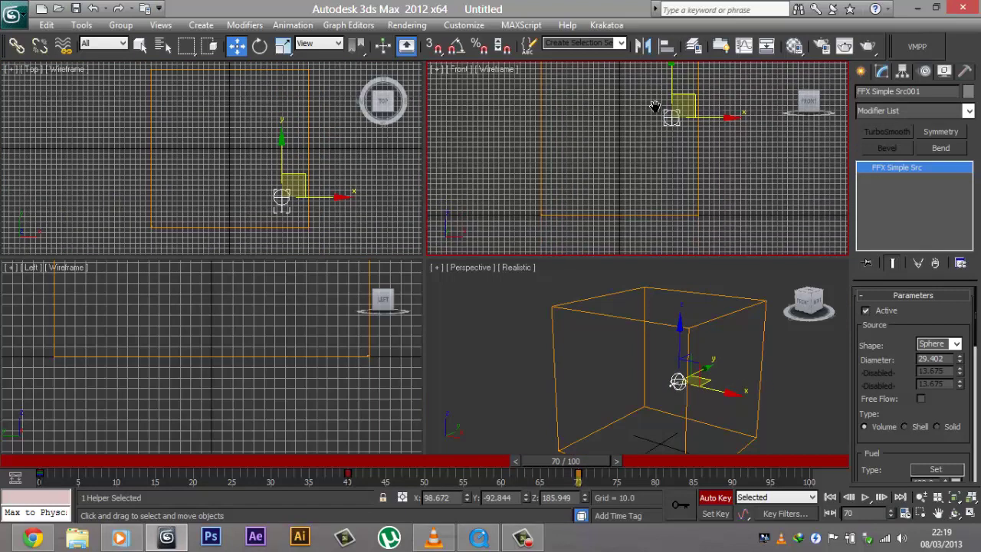
{"action": "left_click_drag", "start_coordinate": [685, 84], "coordinate": [641, 175]}
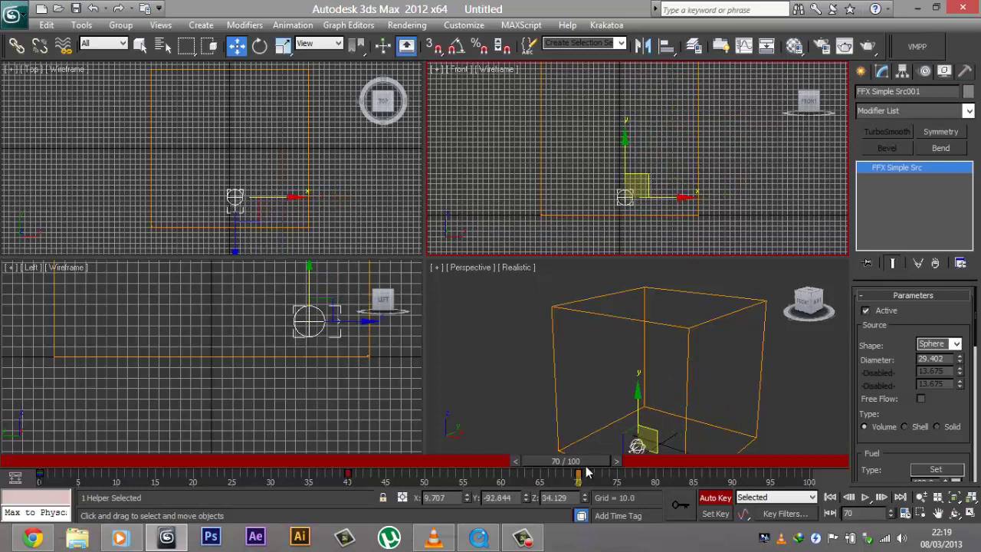
- Key the source at frame 100 near an upper container corner, at about X -112, Y 103, Z 237
{"action": "left_click_drag", "start_coordinate": [586, 469], "coordinate": [778, 460]}
{"action": "middle_click_drag", "start_coordinate": [574, 136], "coordinate": [577, 148]}
{"action": "left_click_drag", "start_coordinate": [641, 188], "coordinate": [579, 85]}
{"action": "left_click_drag", "start_coordinate": [193, 198], "coordinate": [240, 148]}
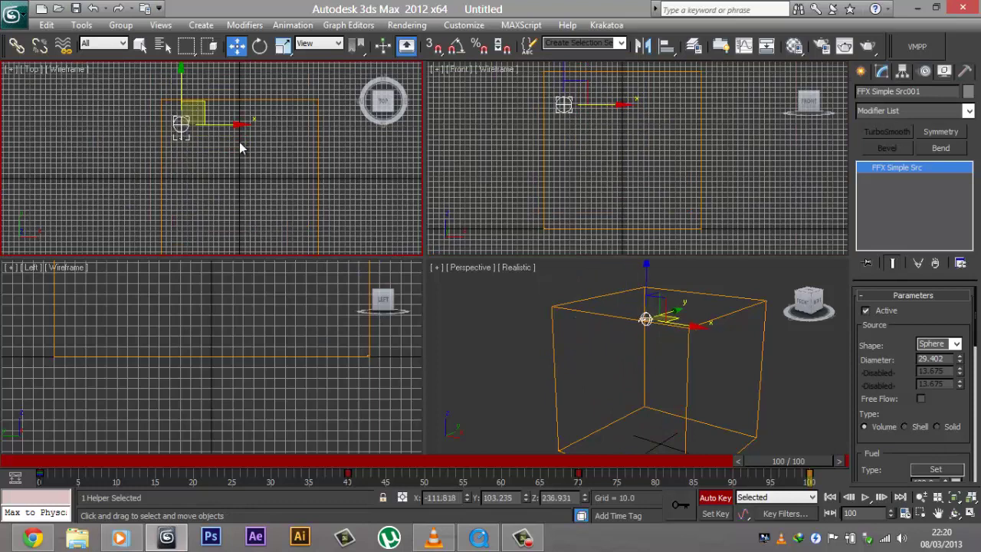
{"action": "left_click", "coordinate": [643, 320]}
{"action": "key", "text": "alt+w"}
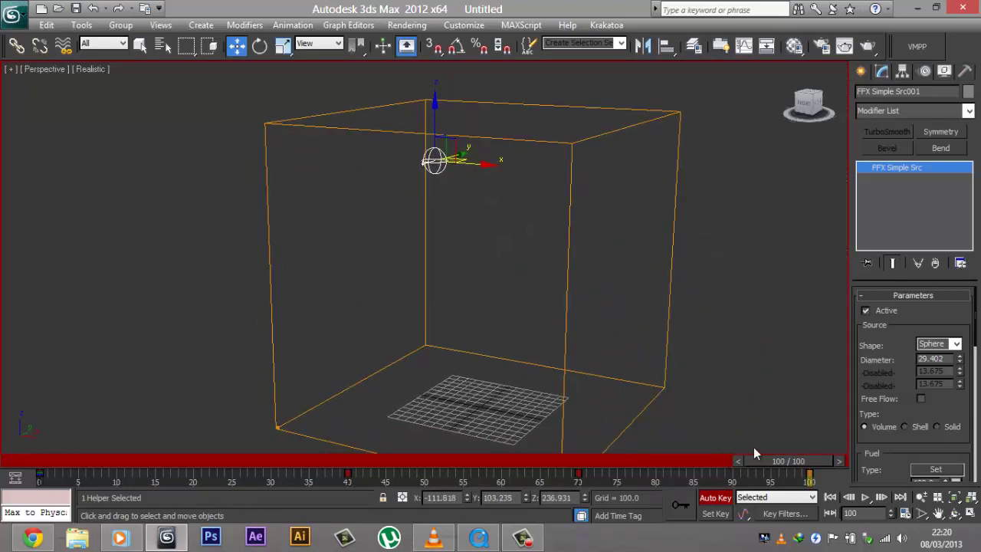
- Play the source's animation from frame 0, turn off auto keying and return to frame 0
{"action": "left_click_drag", "start_coordinate": [735, 464], "coordinate": [6, 464]}
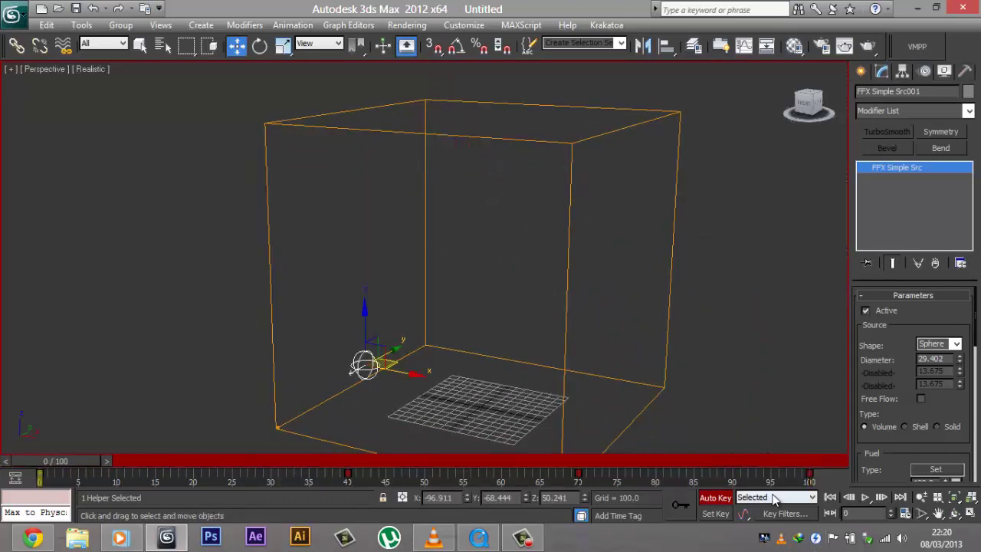
{"action": "left_click", "coordinate": [866, 497]}
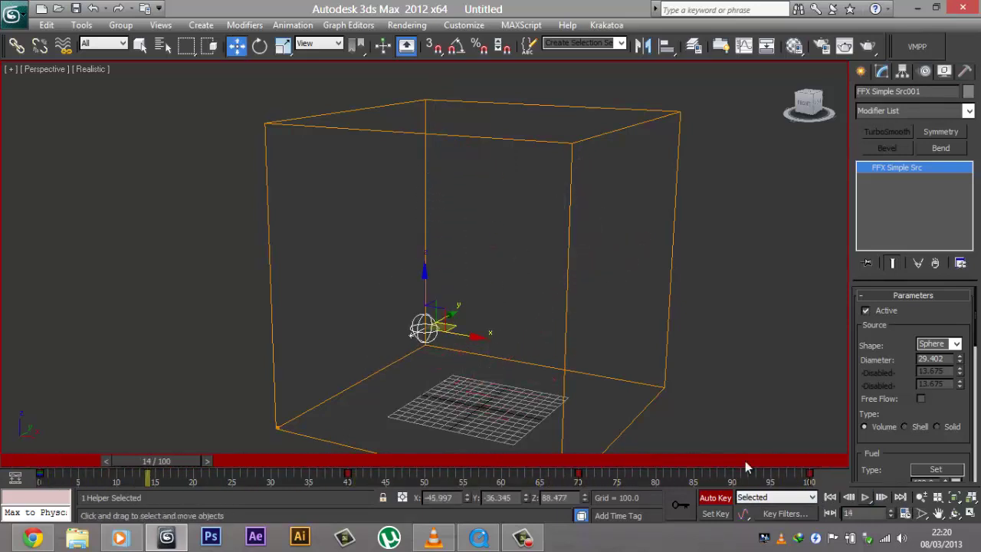
{"action": "middle_click_drag", "start_coordinate": [429, 375], "coordinate": [543, 409], "text": "alt"}
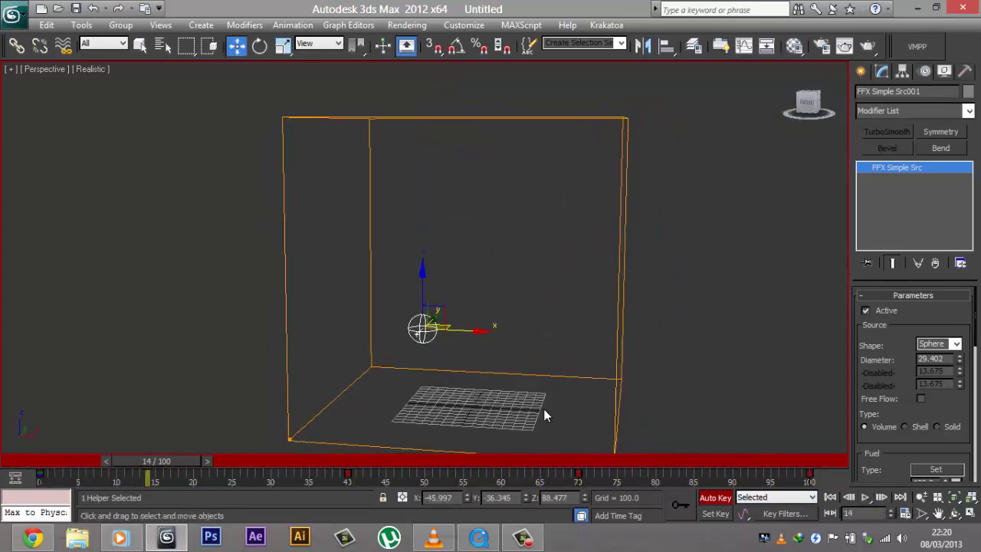
{"action": "key", "text": "n"}
{"action": "left_click_drag", "start_coordinate": [170, 466], "coordinate": [69, 463]}
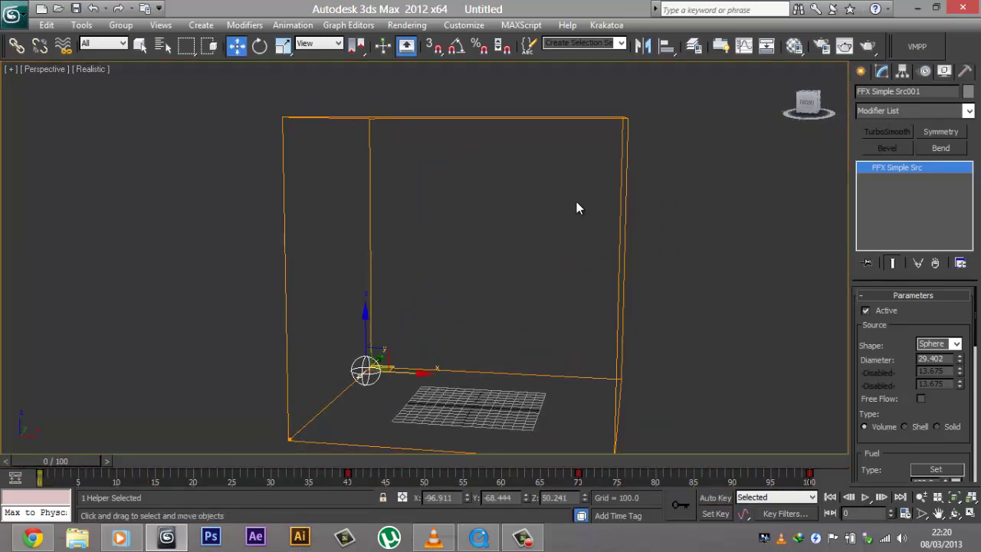
- Reselect the FumeFX container and run the default simulation from frame 0 with the animated source
{"action": "middle_click_drag", "start_coordinate": [575, 200], "coordinate": [608, 215], "text": "alt"}
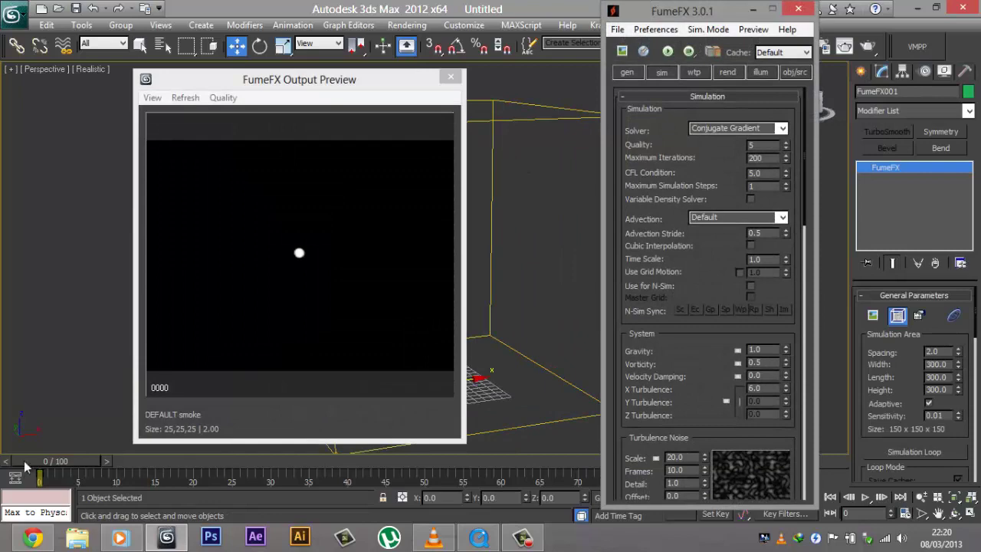
{"action": "left_click_drag", "start_coordinate": [51, 460], "coordinate": [27, 460]}
{"action": "key", "text": "w"}
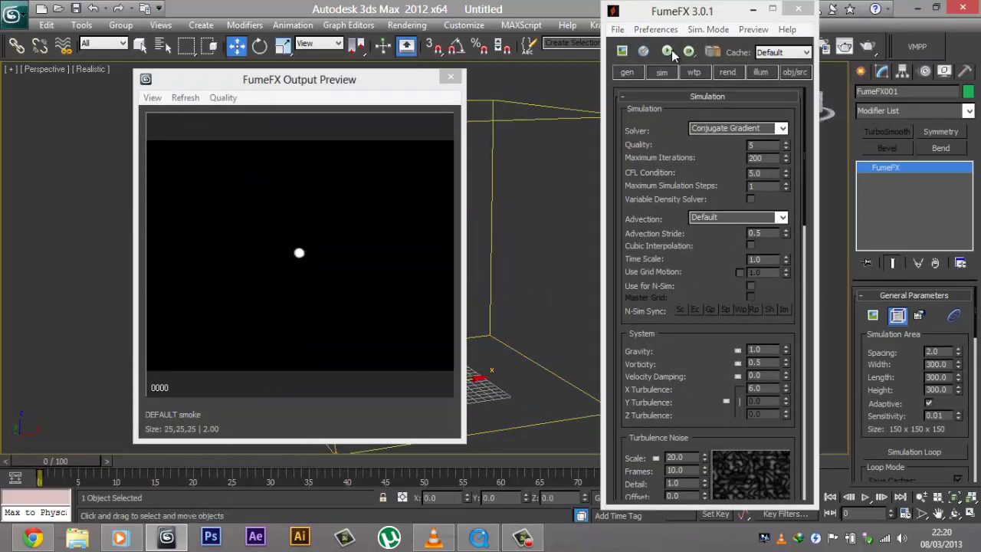
{"action": "left_click", "coordinate": [669, 51]}
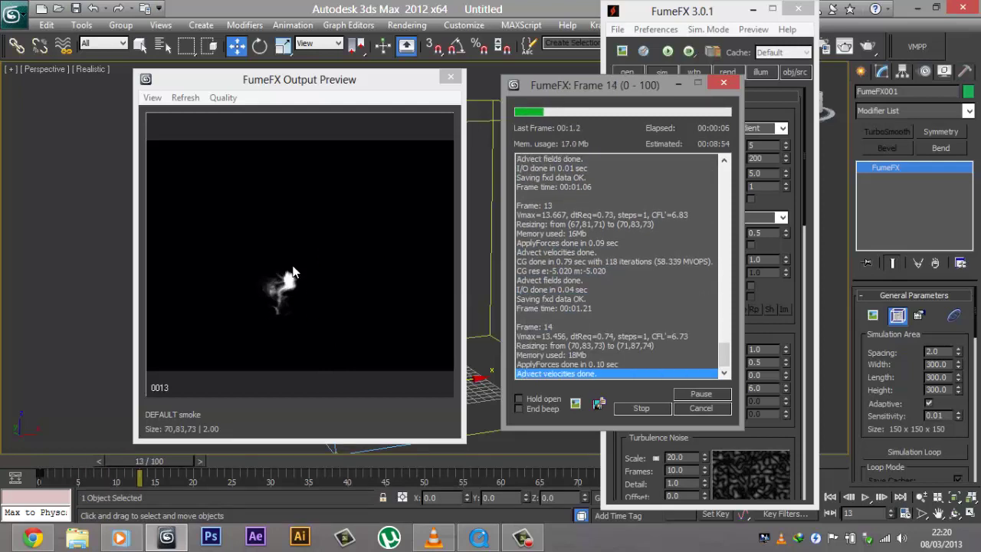
- Compare the running simulation with the particle sims reference video, and stop it at about frame 55
{"action": "left_click", "coordinate": [476, 539]}
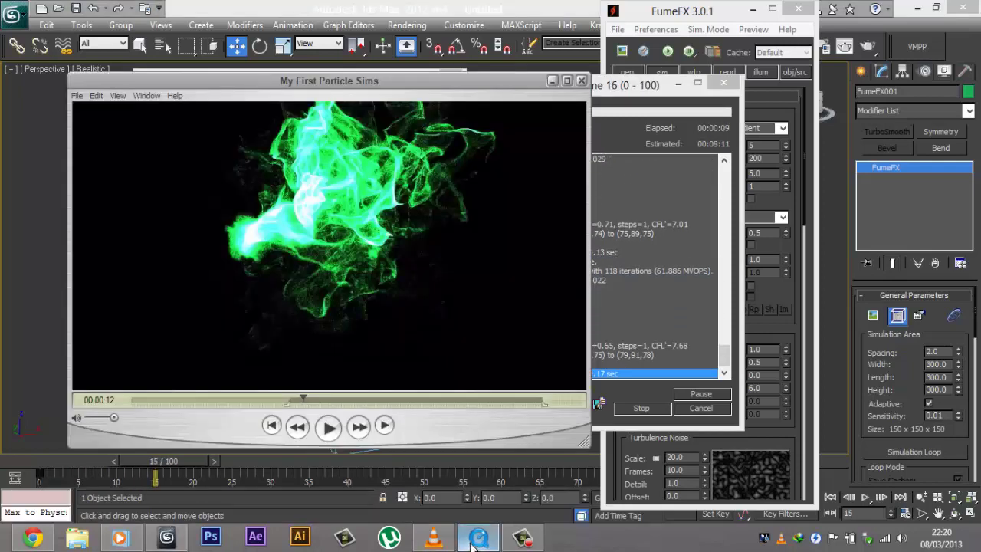
{"action": "left_click", "coordinate": [476, 539]}
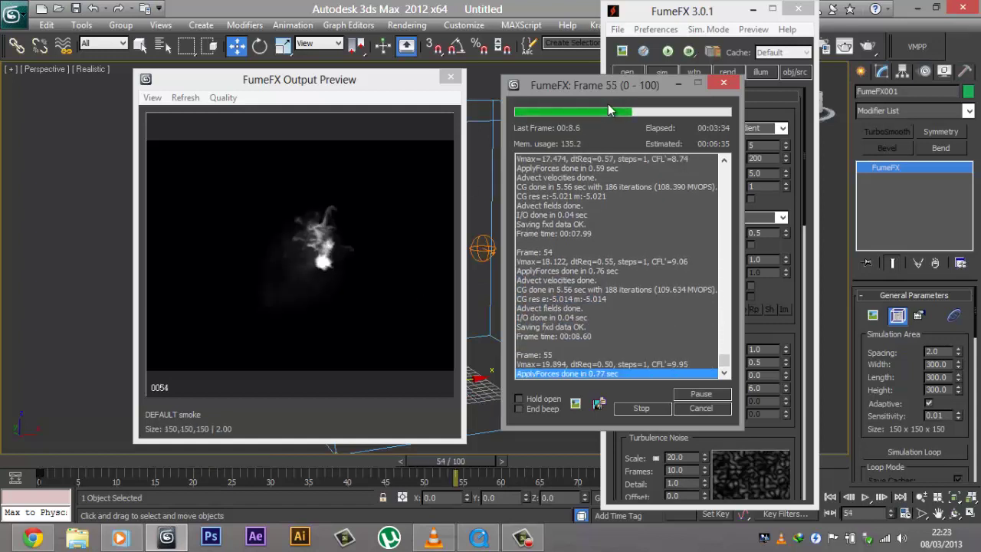
{"action": "left_click", "coordinate": [656, 409]}
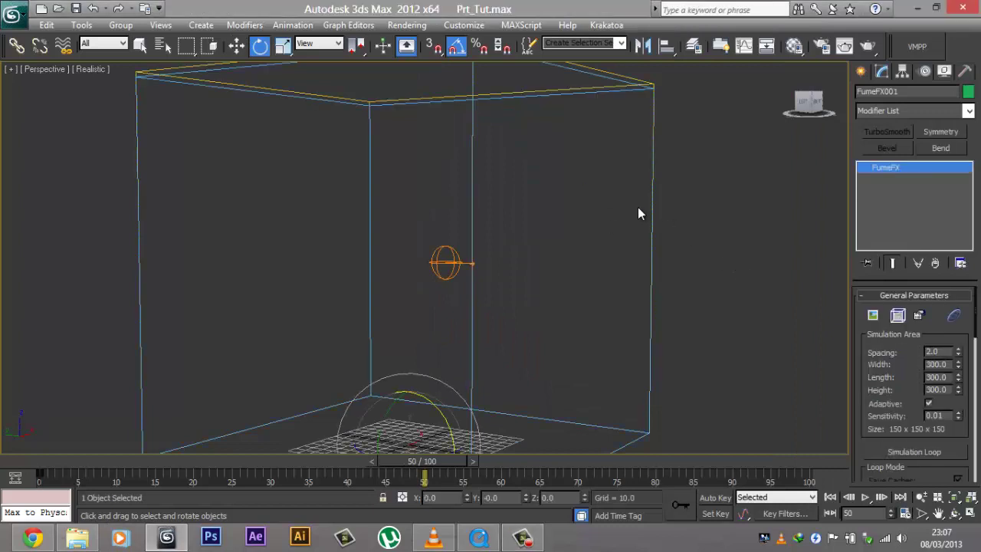
- Add Velocity to the exported channels in the container's general output settings
{"action": "key", "text": "w"}
{"action": "left_click", "coordinate": [899, 319]}
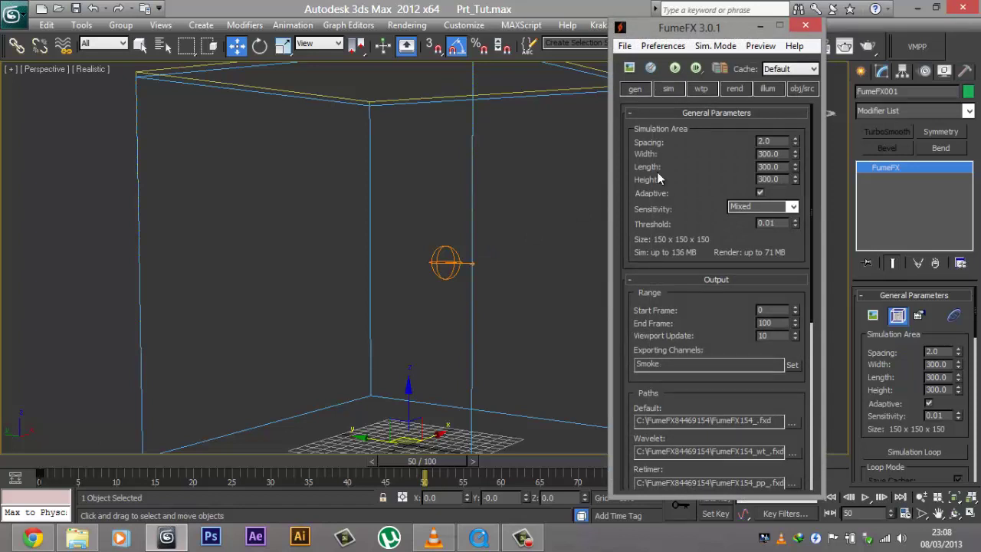
{"action": "scroll", "coordinate": [657, 172], "scroll_direction": "down", "scroll_amount": 2}
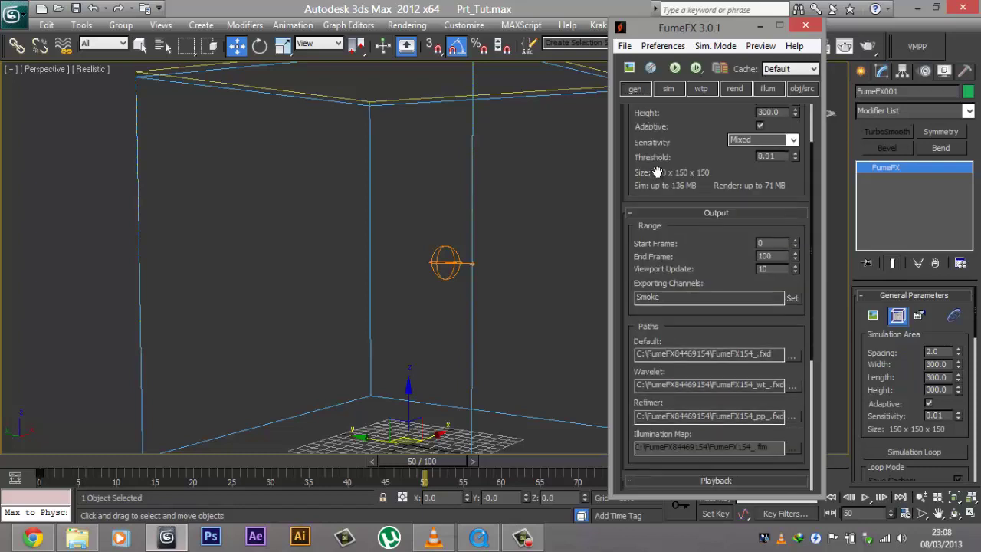
{"action": "scroll", "coordinate": [657, 175], "scroll_direction": "down", "scroll_amount": 1}
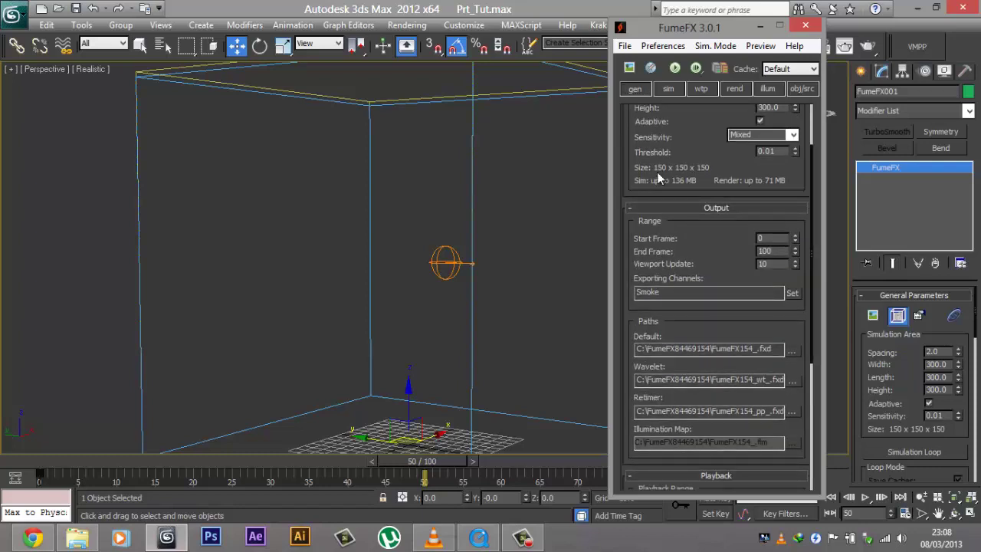
{"action": "scroll", "coordinate": [656, 173], "scroll_direction": "down", "scroll_amount": 1}
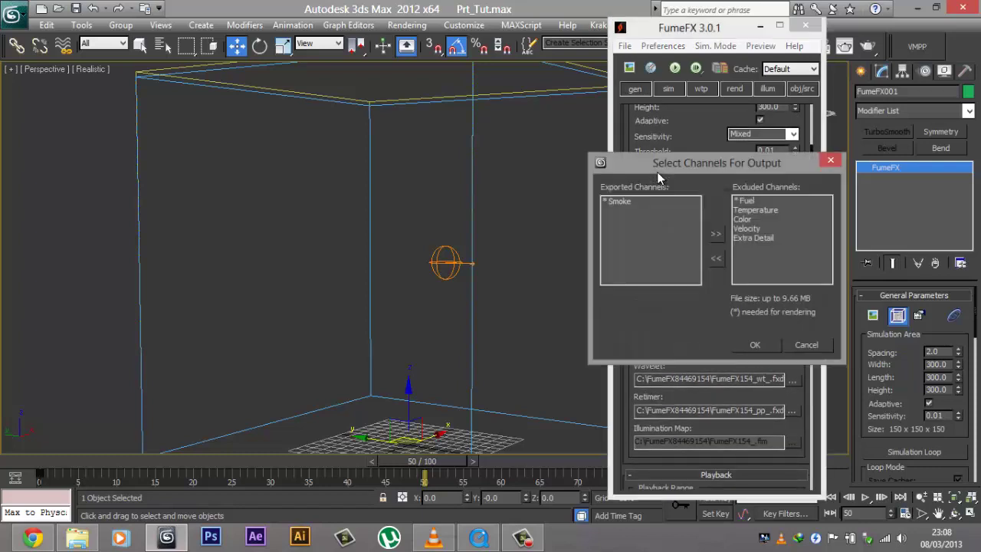
{"action": "left_click", "coordinate": [746, 229]}
{"action": "left_click", "coordinate": [715, 234]}
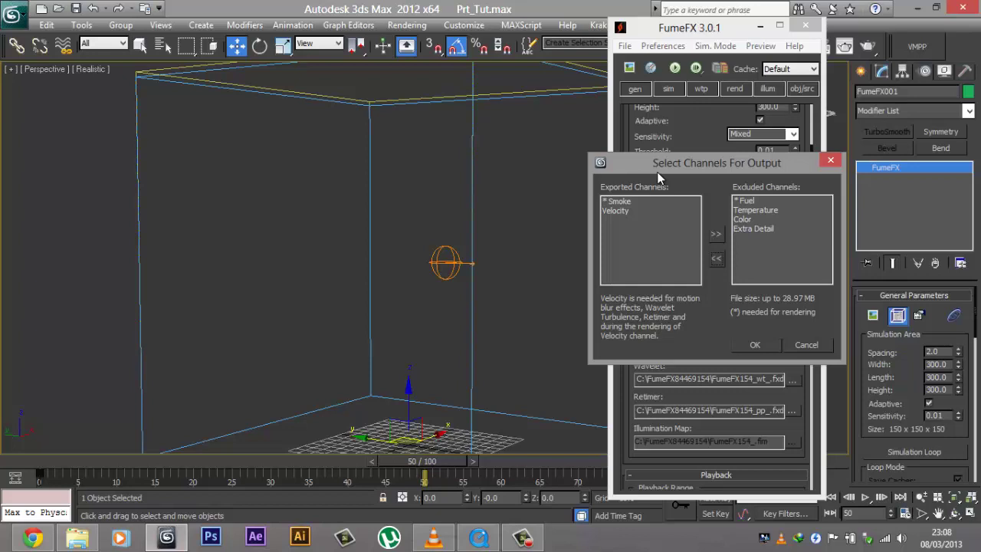
{"action": "key", "text": "Down"}
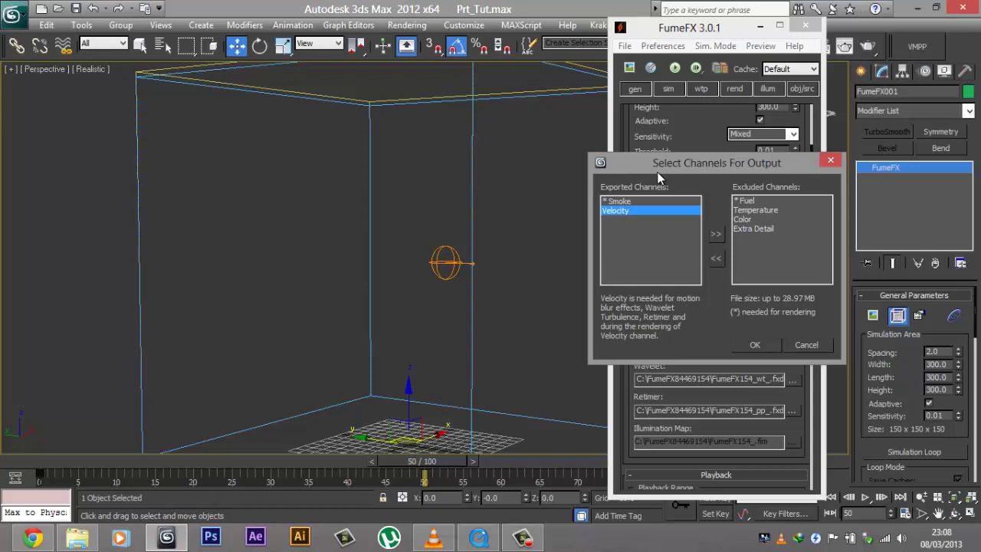
{"action": "key", "text": "Return"}
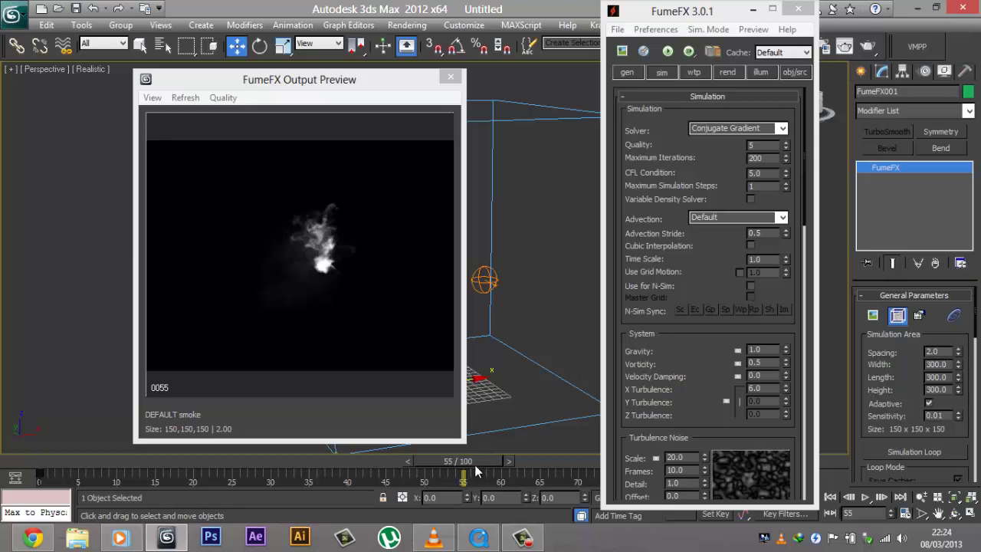
- Scrub the simulated frames back and forth between about 42 and 56 to review the smoke in the output preview
{"action": "left_click_drag", "start_coordinate": [474, 464], "coordinate": [501, 461]}
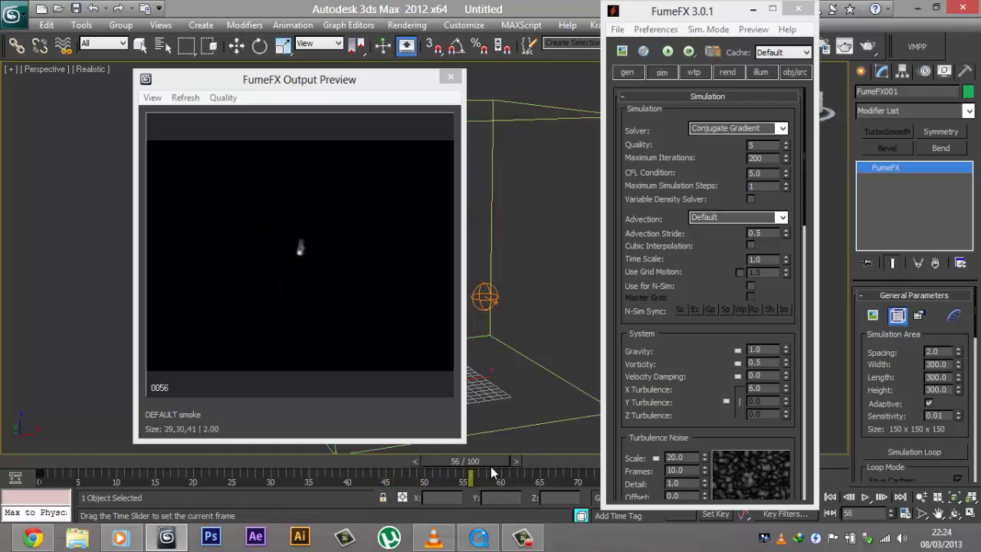
{"action": "key", "text": "w"}
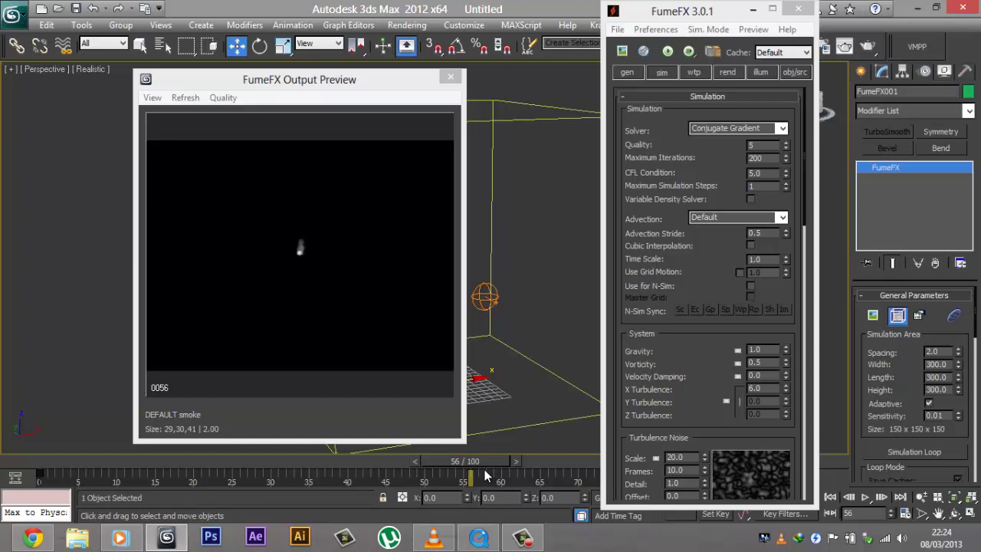
{"action": "left_click_drag", "start_coordinate": [469, 462], "coordinate": [361, 476]}
{"action": "key", "text": "ctrl+d"}
{"action": "key", "text": "w"}
{"action": "left_click_drag", "start_coordinate": [312, 345], "coordinate": [349, 370]}
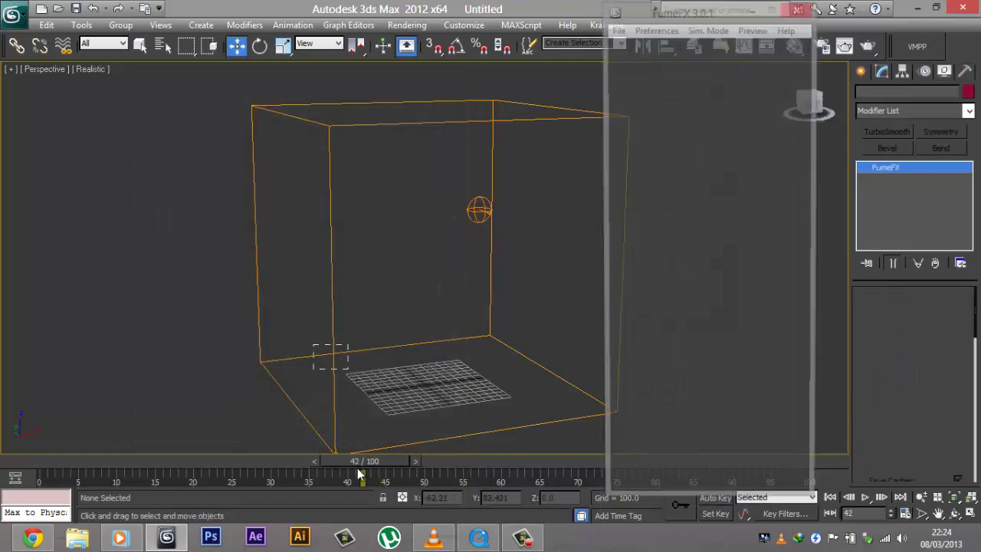
{"action": "left_click_drag", "start_coordinate": [361, 461], "coordinate": [473, 477]}
{"action": "left_click_drag", "start_coordinate": [524, 475], "coordinate": [372, 464]}
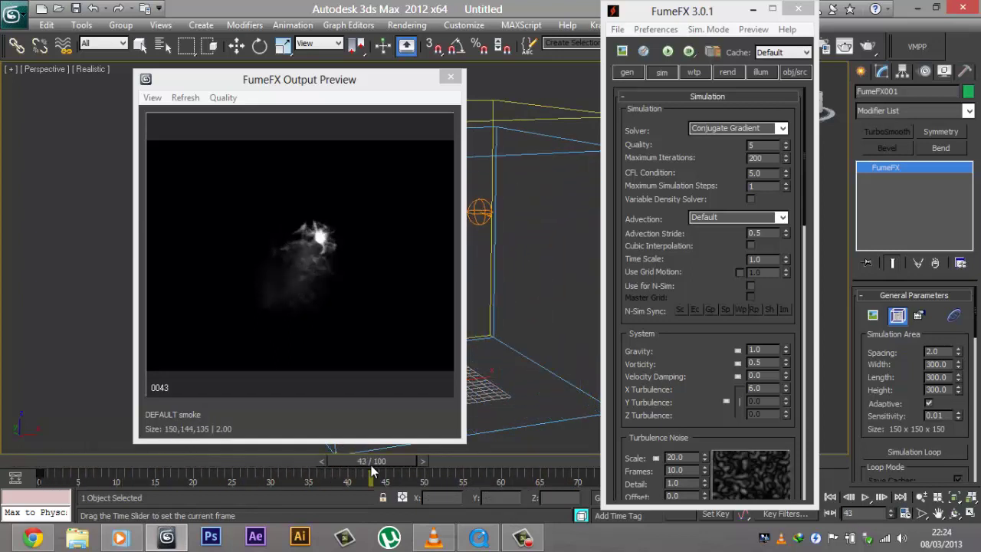
- Move the output preview and the FumeFX settings window apart, and examine the solver and system simulation settings
{"action": "key", "text": "w"}
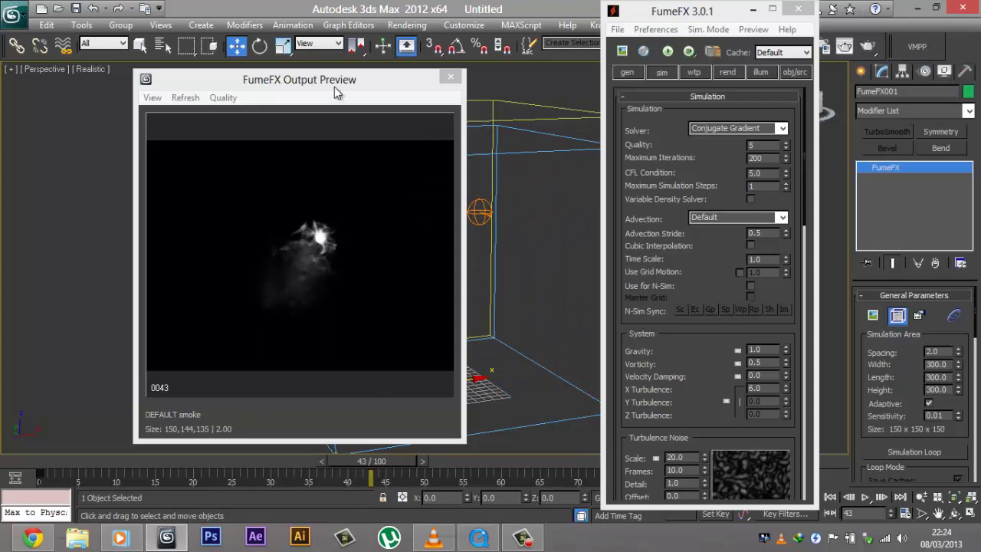
{"action": "left_click_drag", "start_coordinate": [339, 90], "coordinate": [258, 95]}
{"action": "left_click", "coordinate": [671, 211]}
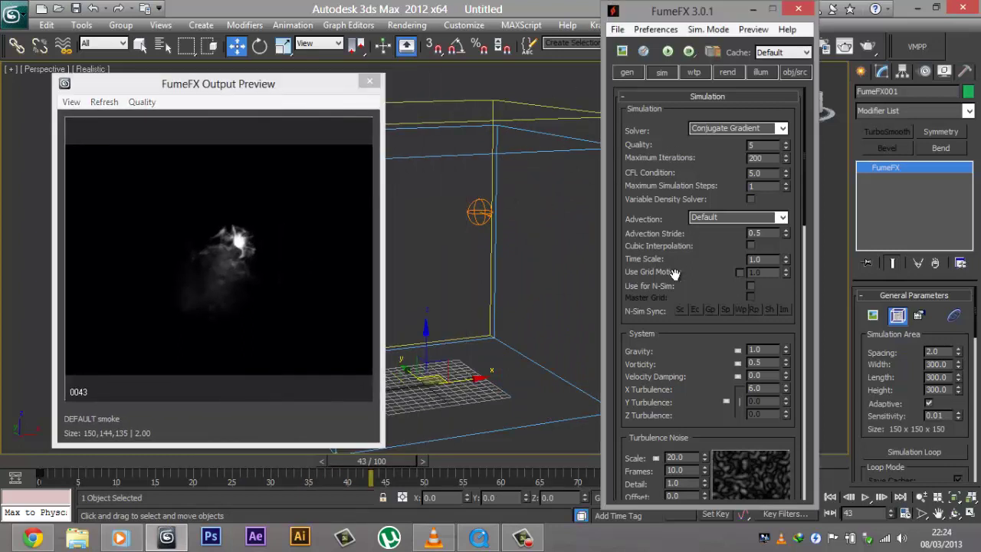
{"action": "left_click_drag", "start_coordinate": [680, 259], "coordinate": [686, 174]}
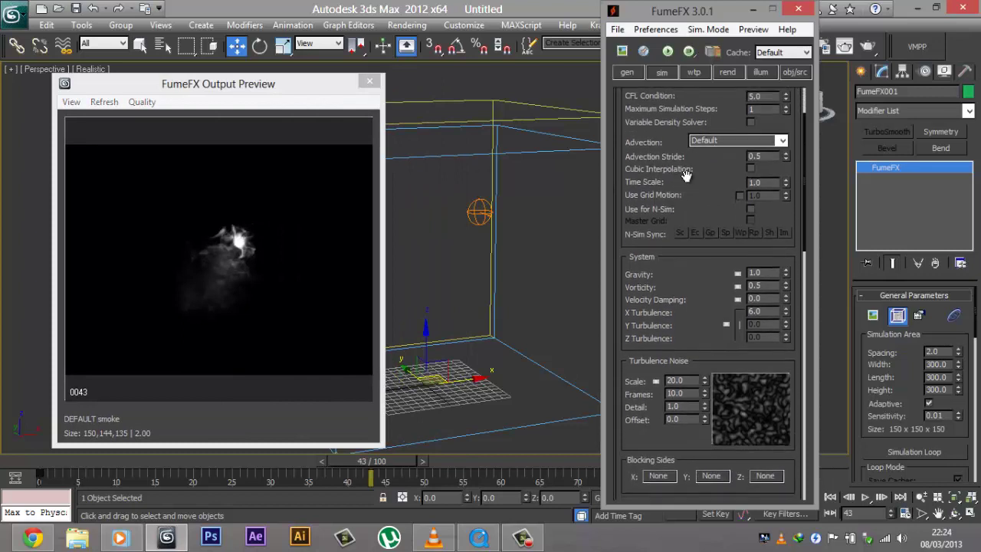
{"action": "mouse_move", "coordinate": [675, 17]}
{"action": "left_mouse_down"}
{"action": "mouse_move", "coordinate": [671, 38]}
{"action": "mouse_move", "coordinate": [682, 29]}
{"action": "left_mouse_up"}
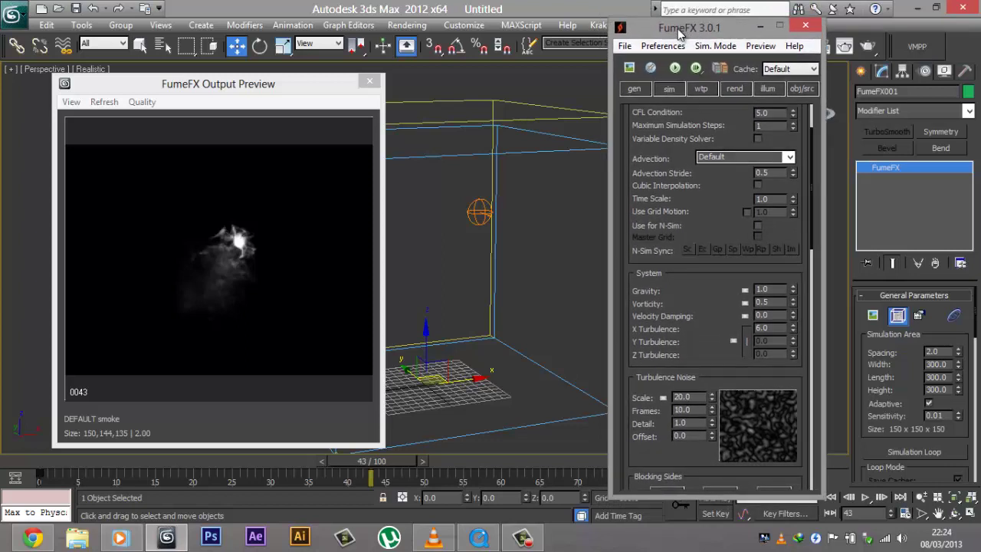
{"action": "left_click_drag", "start_coordinate": [685, 225], "coordinate": [689, 191]}
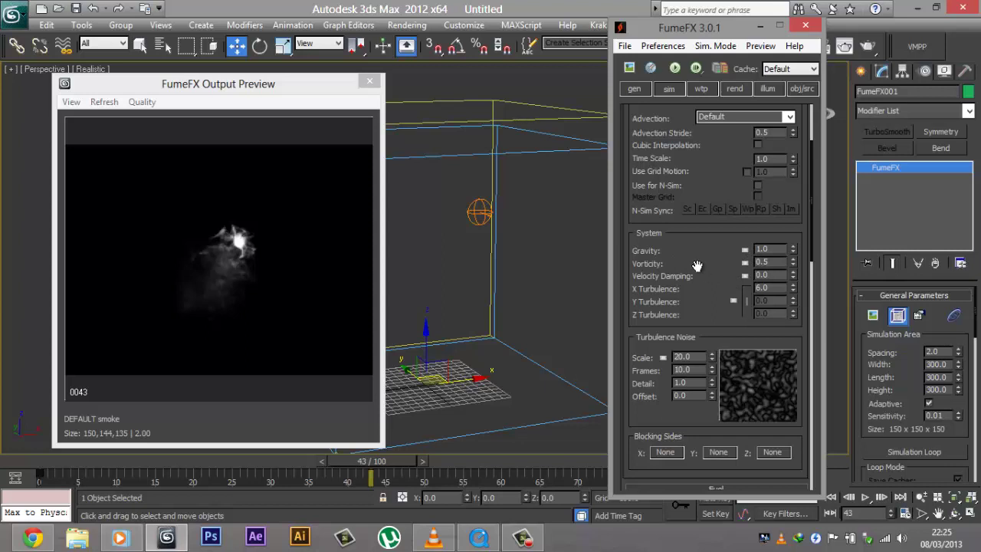
- Try a turbulence noise scale of 15 for the simulation
{"action": "left_click_drag", "start_coordinate": [700, 265], "coordinate": [702, 220]}
{"action": "scroll", "coordinate": [702, 221], "scroll_direction": "down", "scroll_amount": 3}
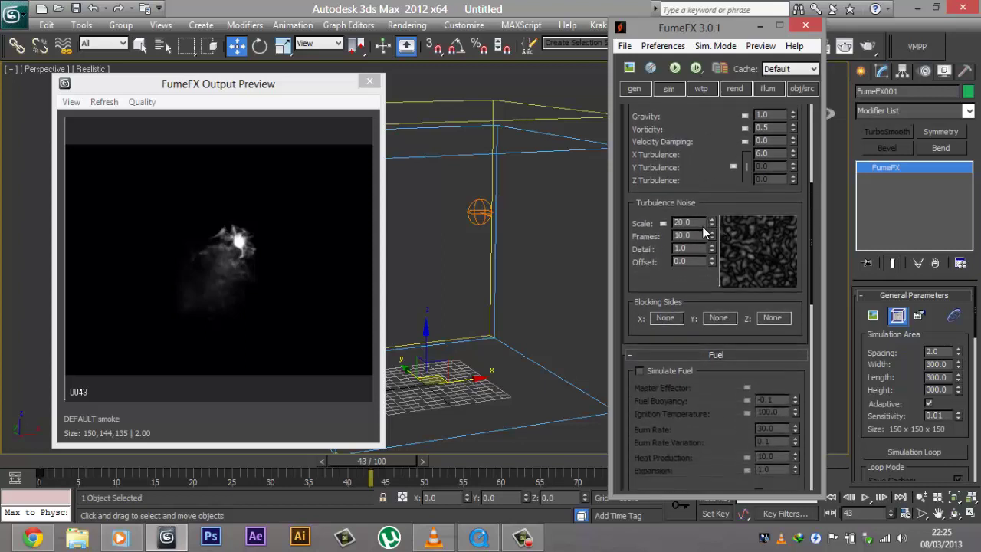
{"action": "left_click_drag", "start_coordinate": [712, 223], "coordinate": [705, 159]}
{"action": "type", "text": "15"}
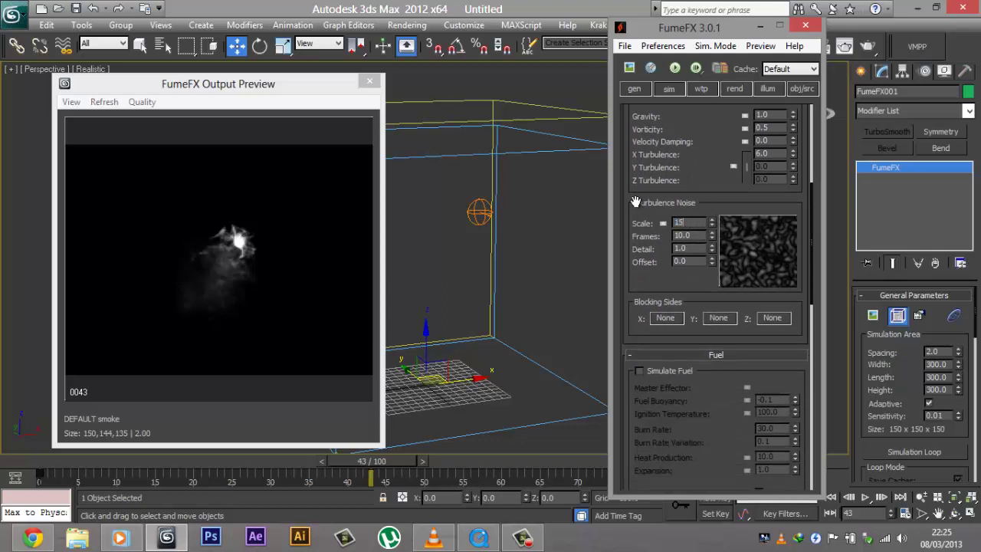
{"action": "key", "text": "Return"}
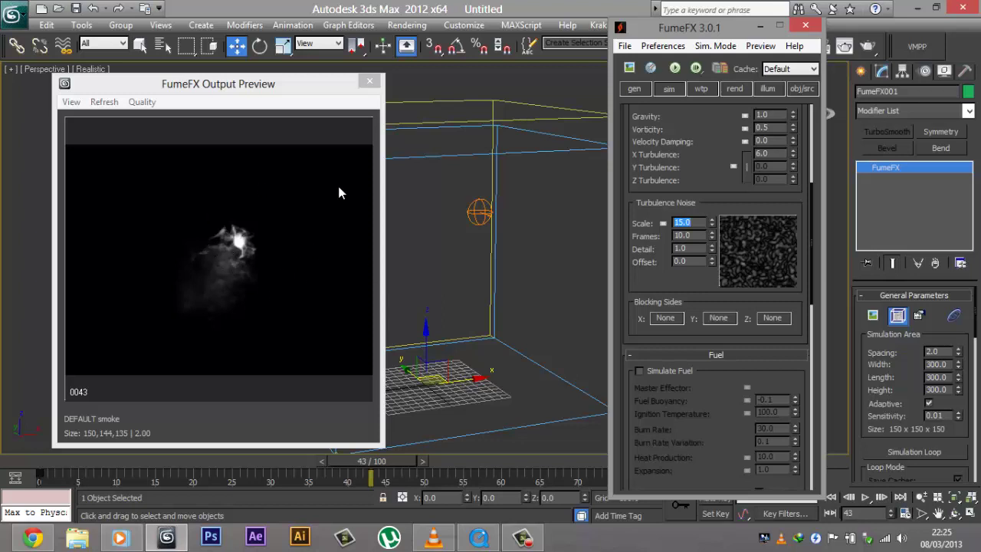
- Look through the fuel, smoke, temperature, color and velocity simulation settings, toggling color simulation on and back off
{"action": "left_click_drag", "start_coordinate": [700, 296], "coordinate": [696, 220]}
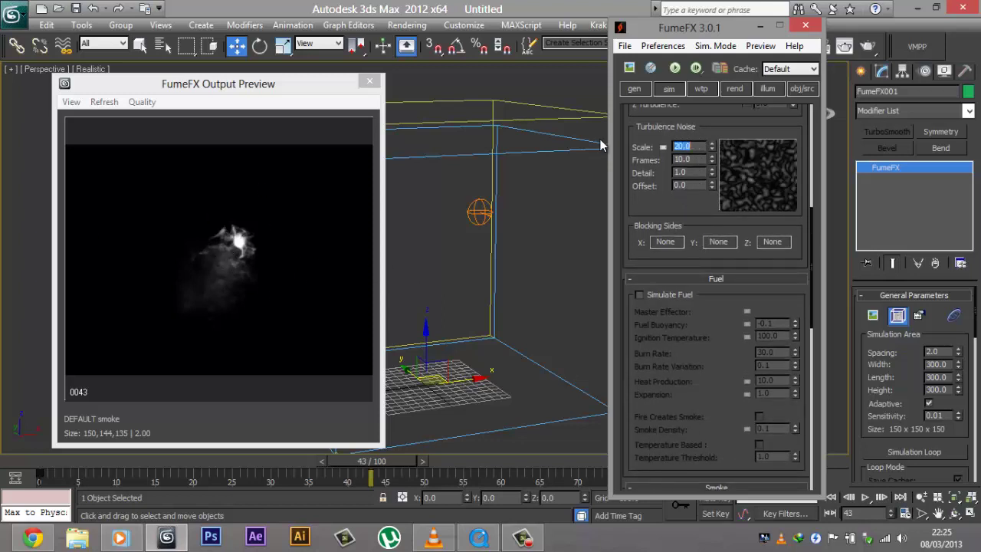
{"action": "left_click_drag", "start_coordinate": [687, 217], "coordinate": [684, 118]}
{"action": "scroll", "coordinate": [791, 409], "scroll_direction": "down", "scroll_amount": 5}
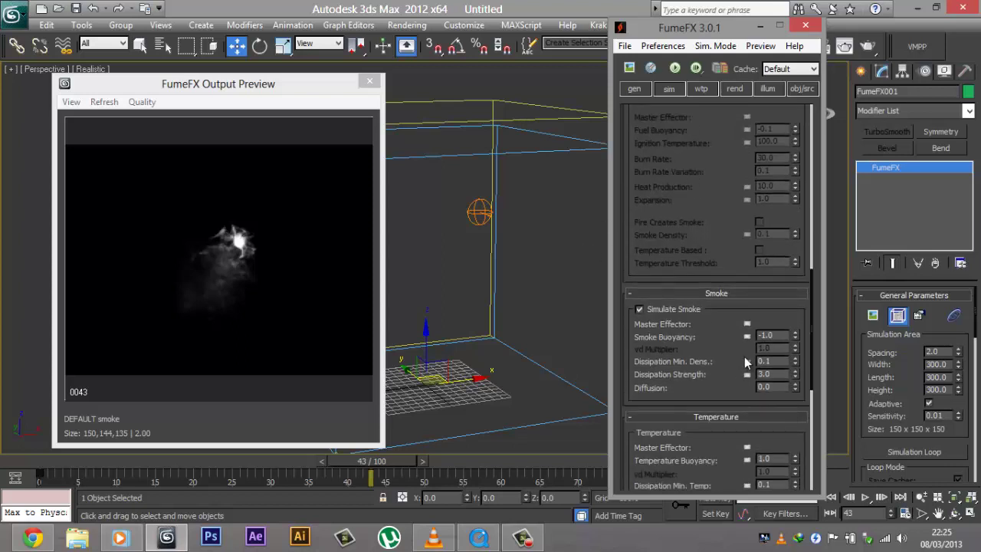
{"action": "scroll", "coordinate": [744, 356], "scroll_direction": "down", "scroll_amount": 3}
{"action": "scroll", "coordinate": [705, 287], "scroll_direction": "down", "scroll_amount": 8}
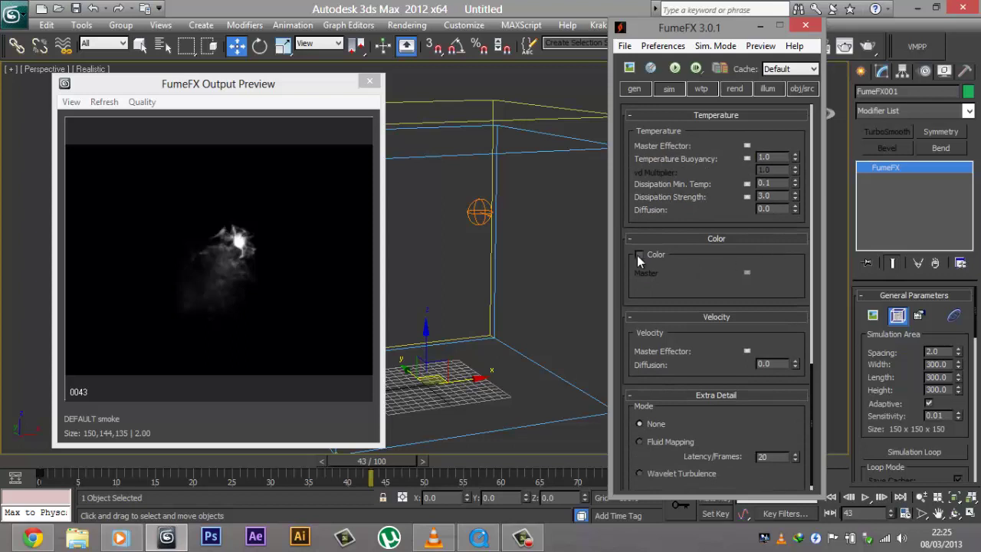
{"action": "left_click", "coordinate": [644, 254]}
{"action": "left_click", "coordinate": [640, 253]}
- Close the output preview and the FumeFX settings window, and deselect the container
{"action": "left_click", "coordinate": [354, 83]}
{"action": "left_click", "coordinate": [804, 26]}
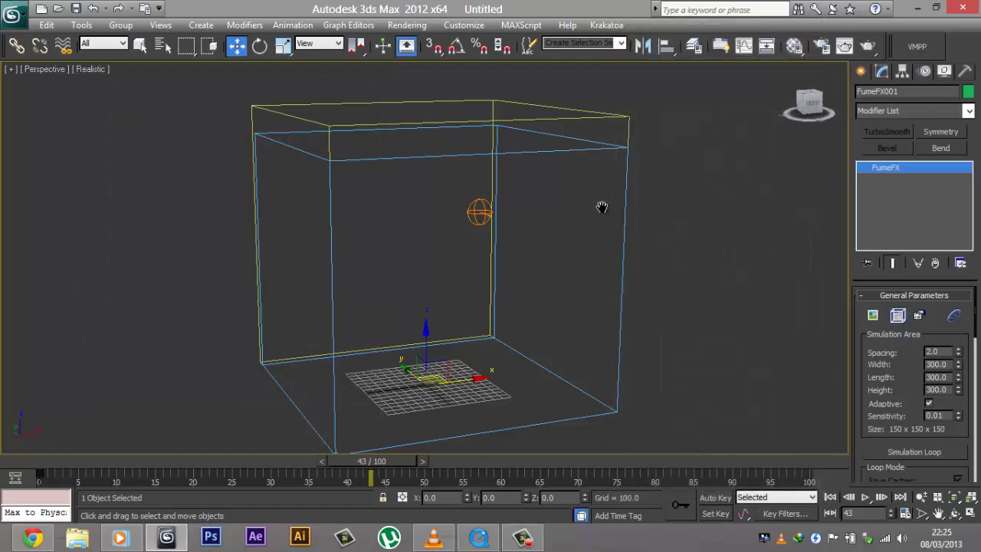
{"action": "left_click", "coordinate": [710, 215]}
{"action": "middle_click_drag", "start_coordinate": [603, 219], "coordinate": [614, 219], "text": "alt"}
{"action": "key", "text": "ctrl+s"}
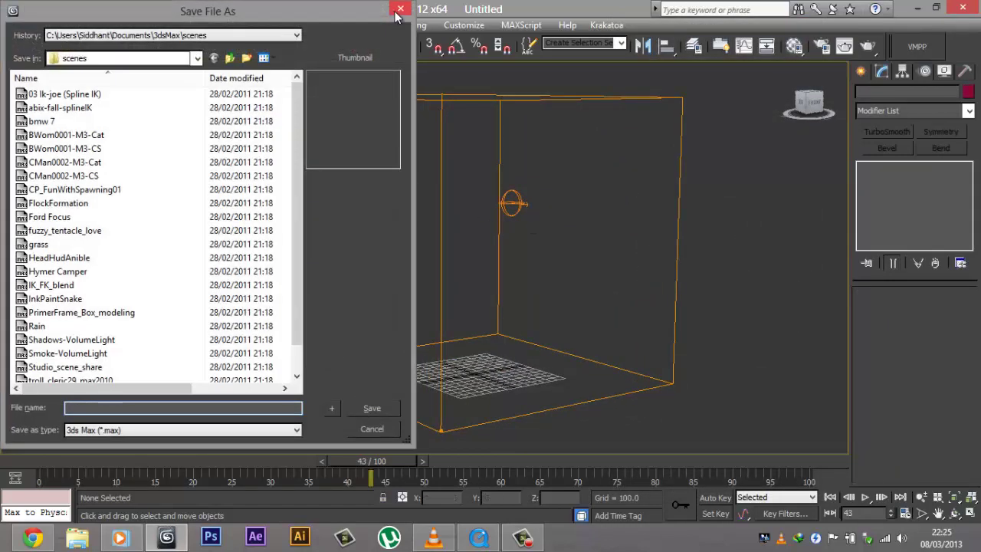
{"action": "key", "text": "Escape"}
{"action": "middle_click_drag", "start_coordinate": [493, 143], "coordinate": [488, 160]}
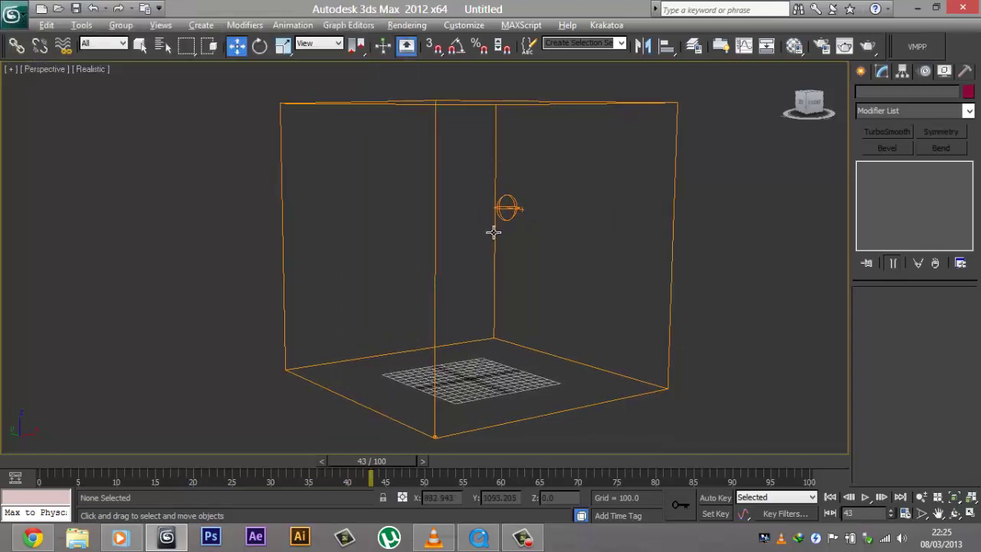
{"action": "left_click", "coordinate": [507, 208]}
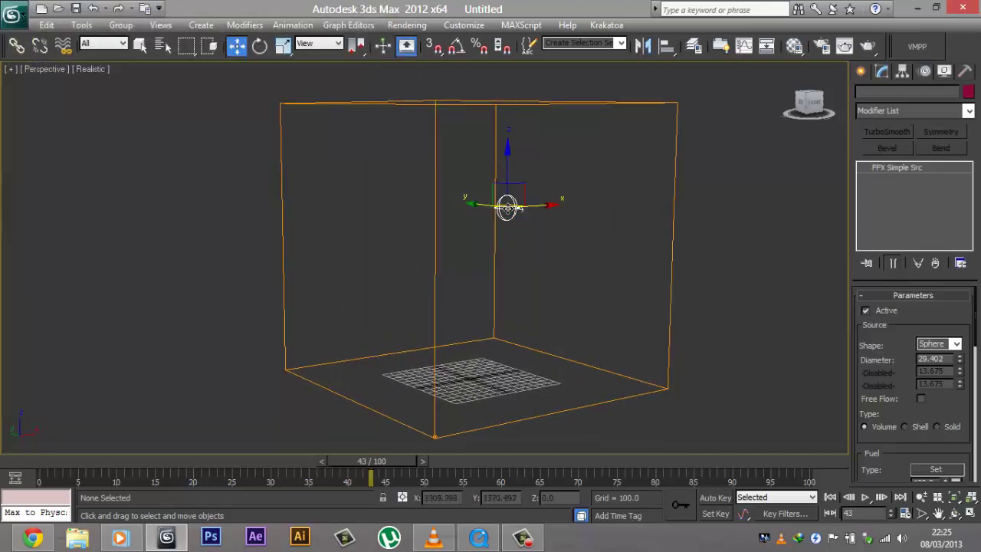
{"action": "left_click", "coordinate": [700, 247]}
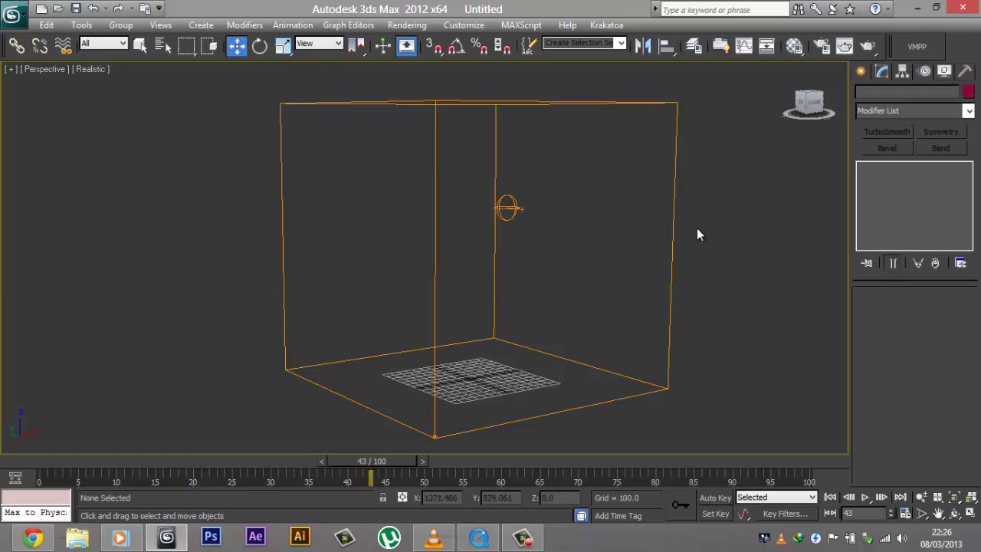
{"action": "mouse_move", "coordinate": [650, 230]}
{"action": "middle_mouse_down", "text": "alt"}
{"action": "mouse_move", "coordinate": [672, 223]}
{"action": "mouse_move", "coordinate": [664, 230]}
{"action": "middle_mouse_up", "text": "alt"}
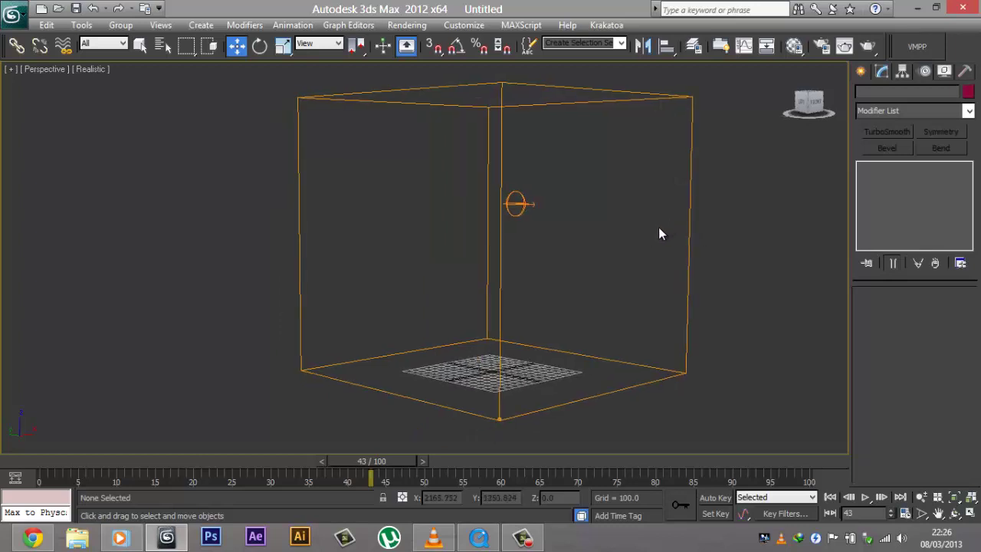